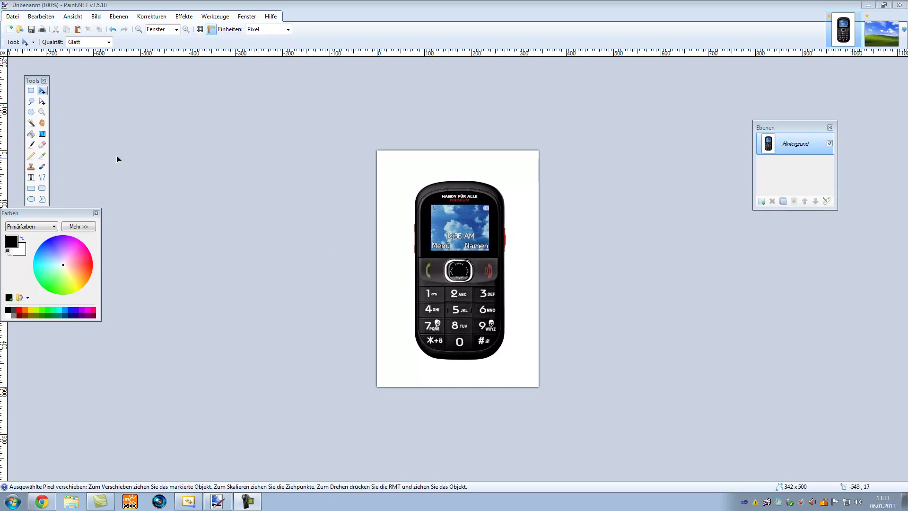
Delete the white background around the phone using the Magic Wand at 64% tolerance
drag(33, 81, 252, 109)
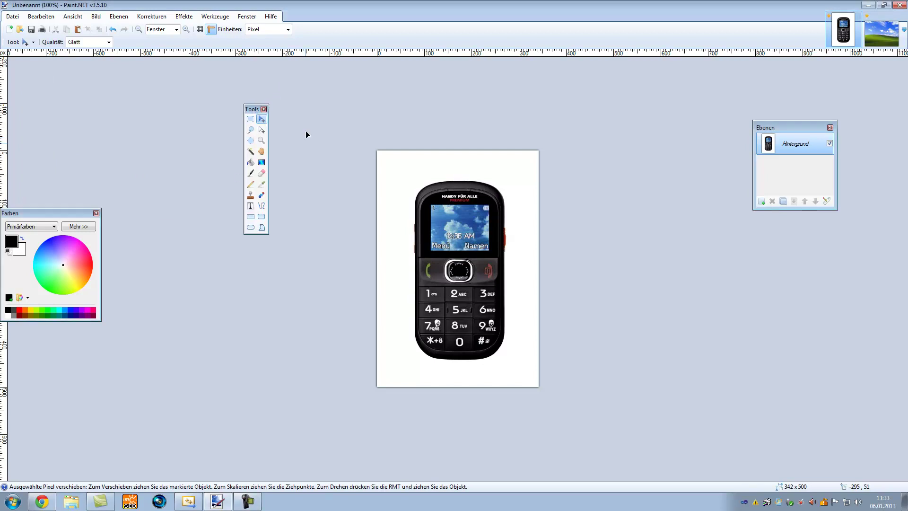
click(251, 152)
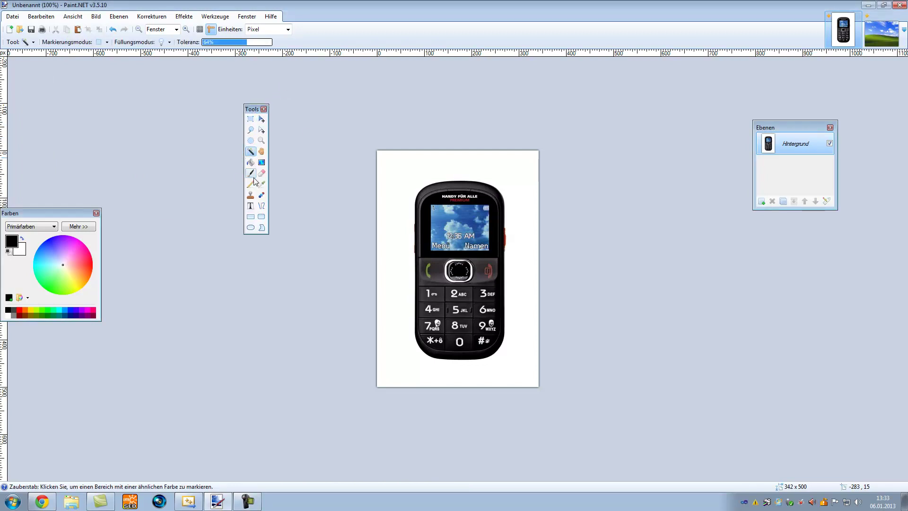
click(249, 163)
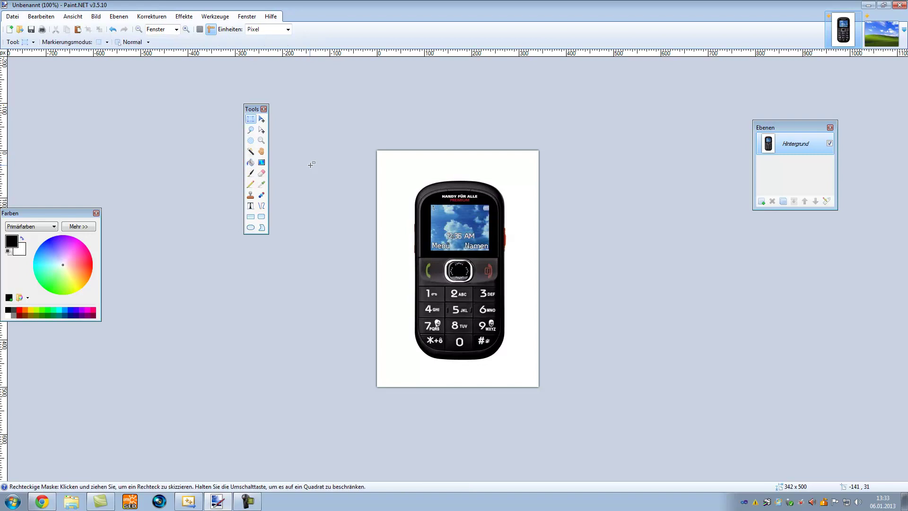
click(251, 152)
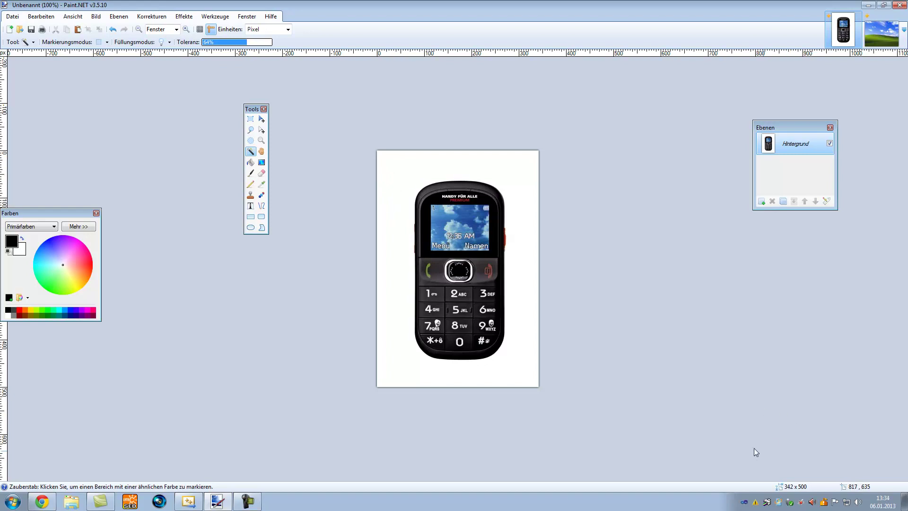
click(530, 284)
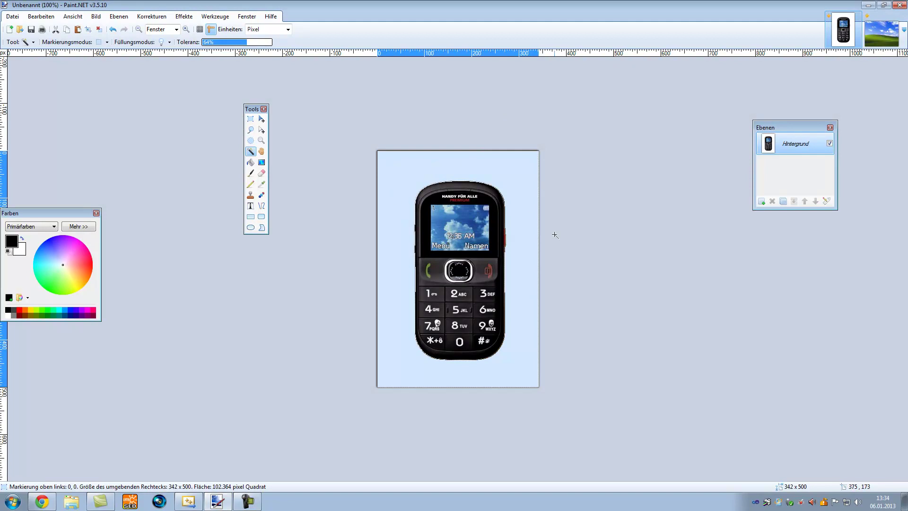
key(Delete)
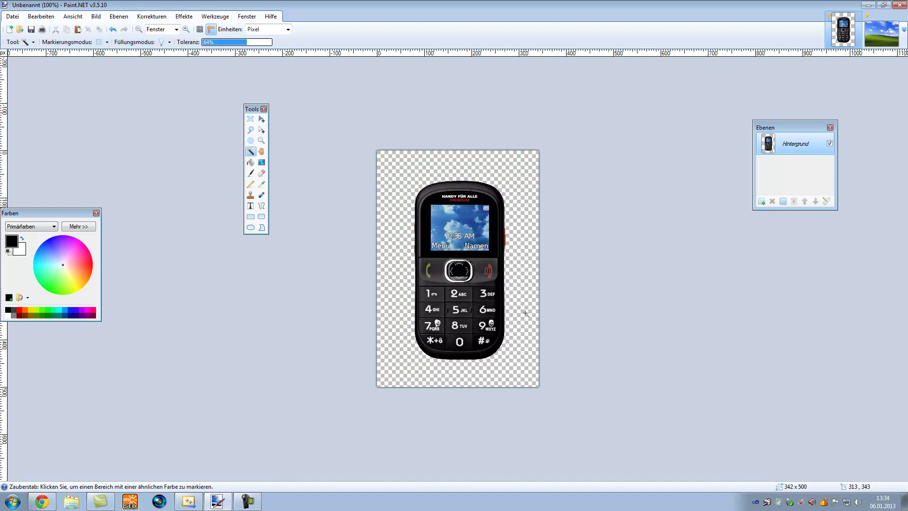
click(380, 254)
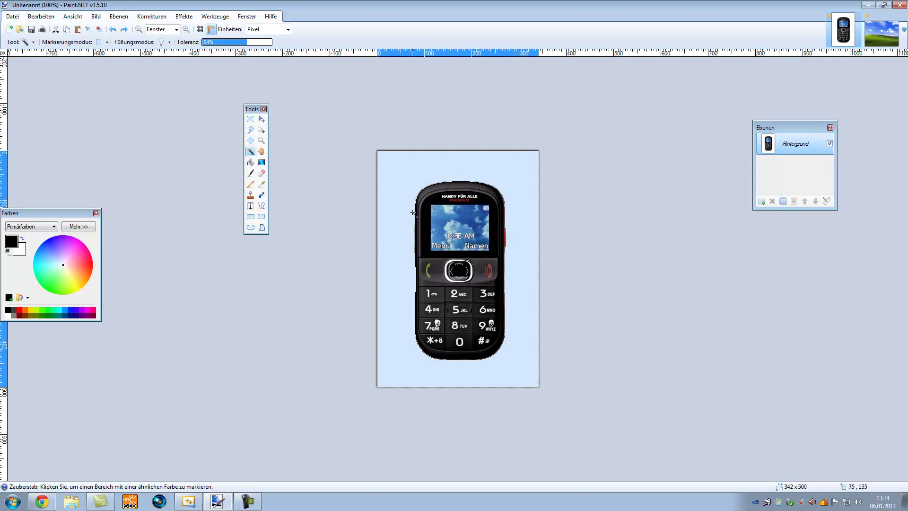
key(ctrl+d)
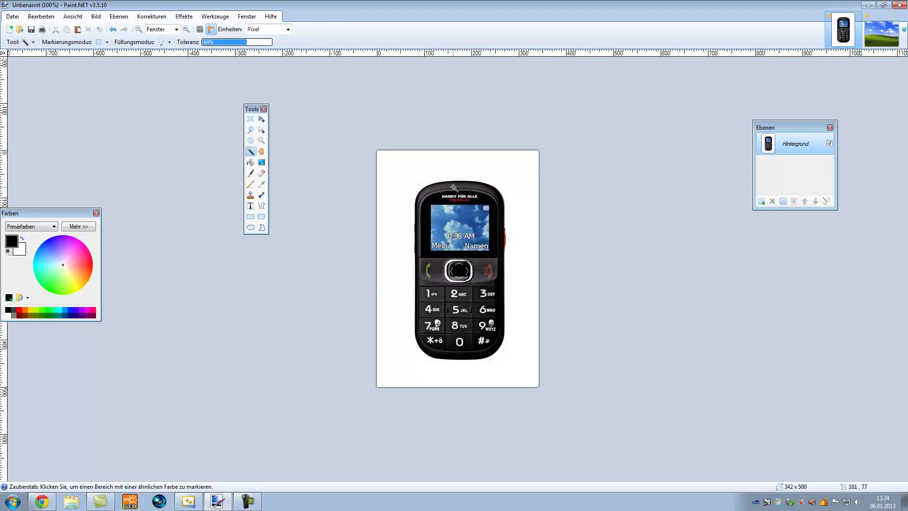
click(506, 176)
key(Delete)
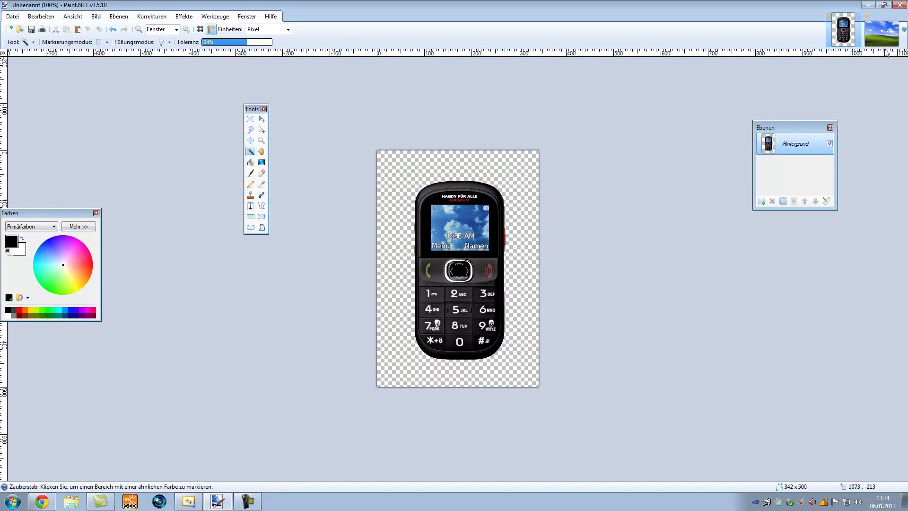
Select the entire cut-out phone image and copy it
click(881, 33)
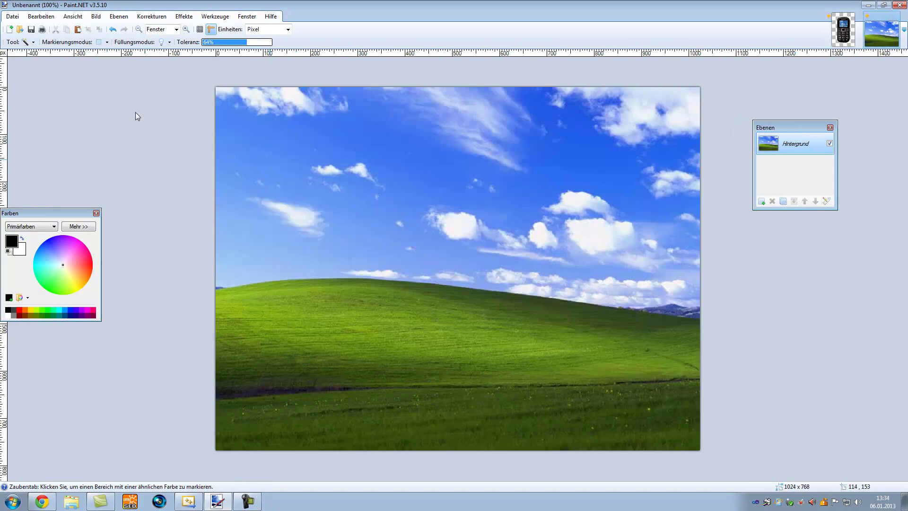
click(844, 29)
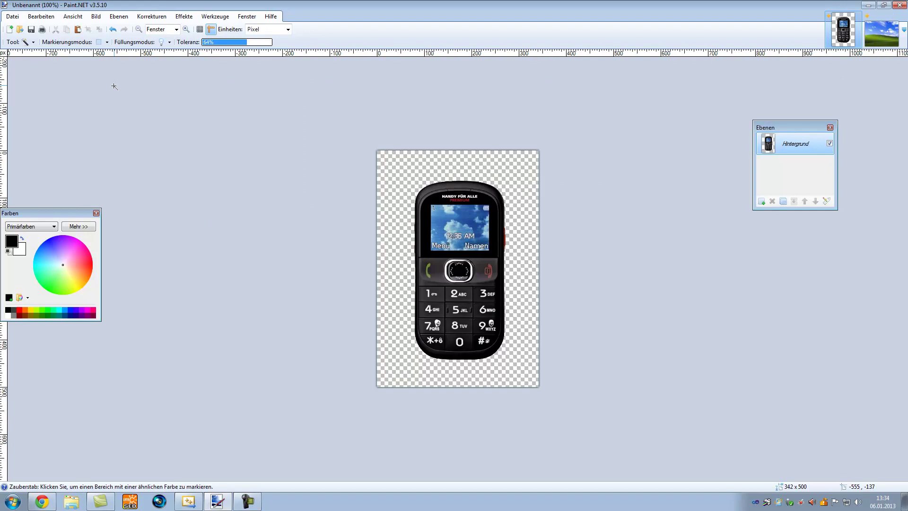
click(880, 34)
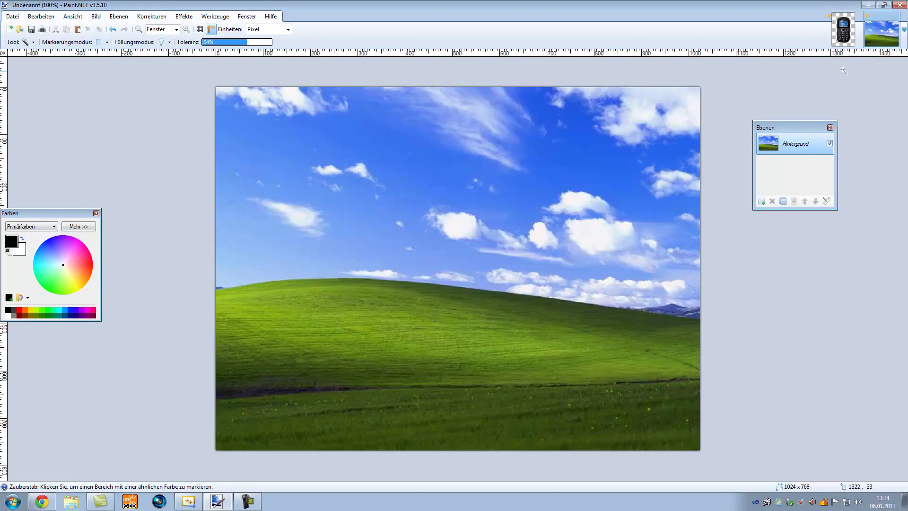
click(844, 32)
key(ctrl+a)
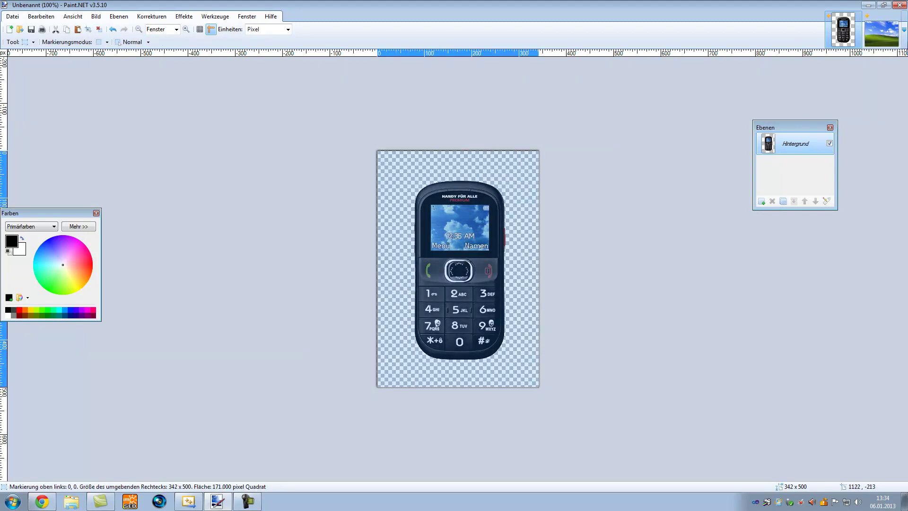
Paste the phone directly onto the landscape's background layer, move it toward the middle and rotate it slightly clockwise
click(874, 39)
key(ctrl+v)
drag(307, 194, 376, 141)
drag(383, 246, 487, 246)
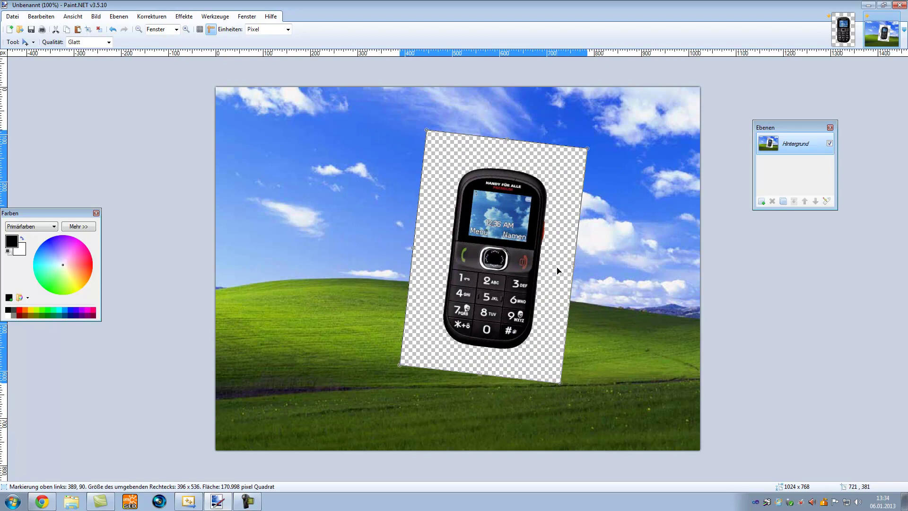
key(ctrl+d)
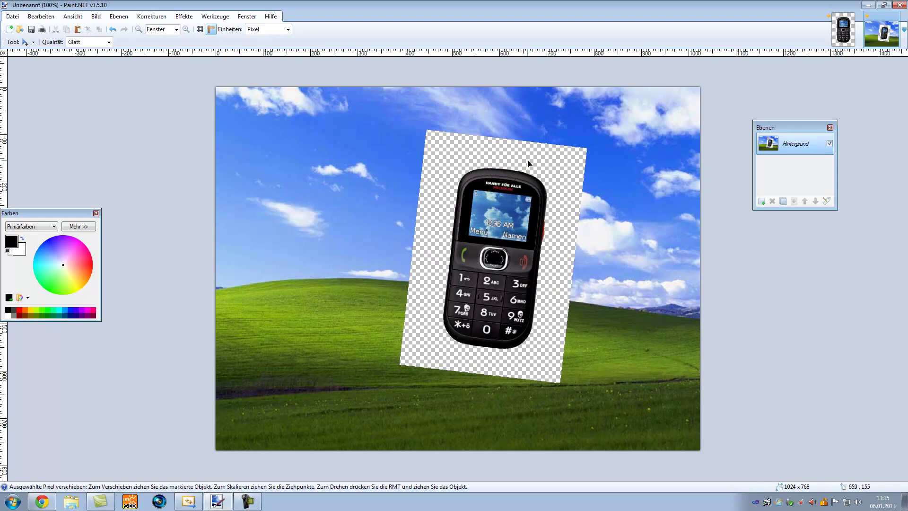
Undo the phone's pasting, moving and rotating on the landscape's background layer
key(ctrl+z)
key(ctrl+z)
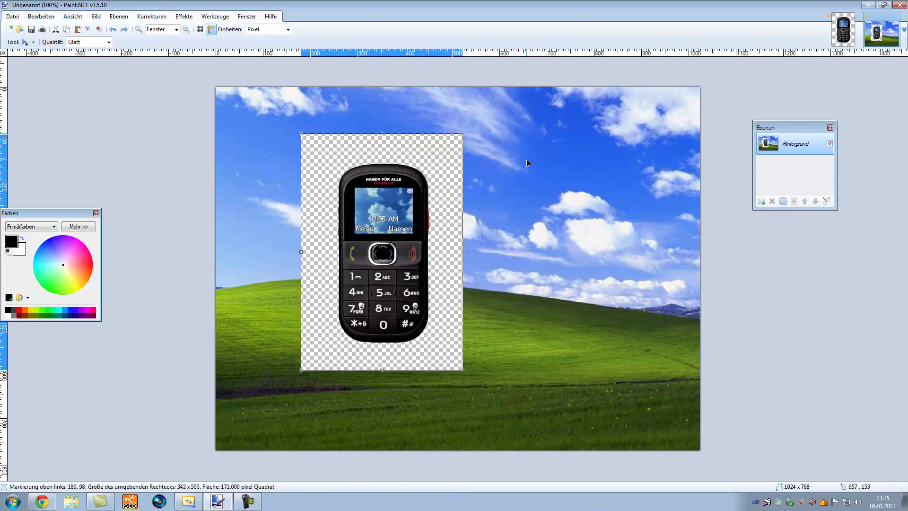
key(ctrl+z)
key(ctrl+z)
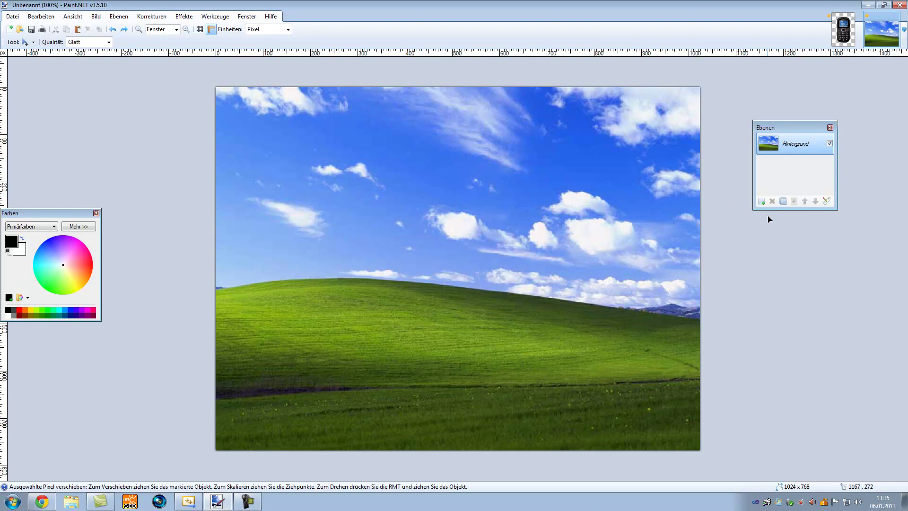
Add a new empty layer above the landscape's background layer and clear any selection
drag(777, 127, 771, 129)
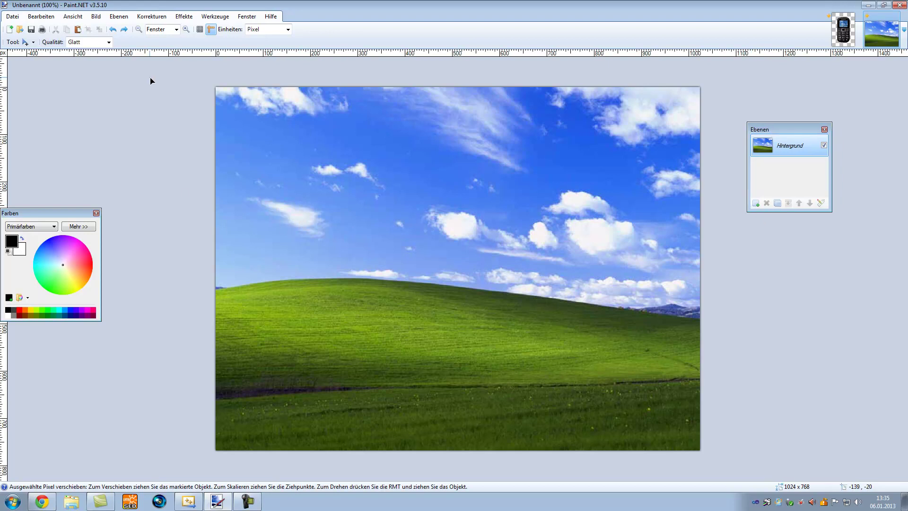
click(125, 17)
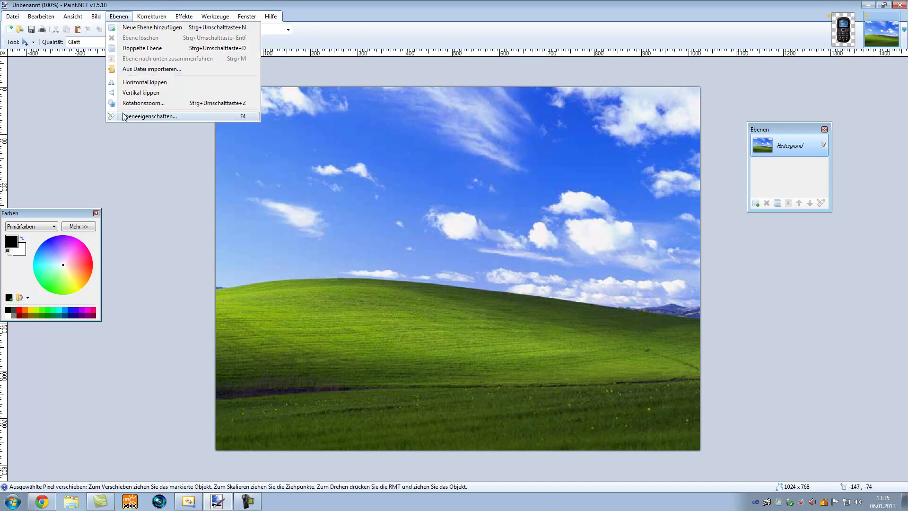
drag(784, 127, 758, 142)
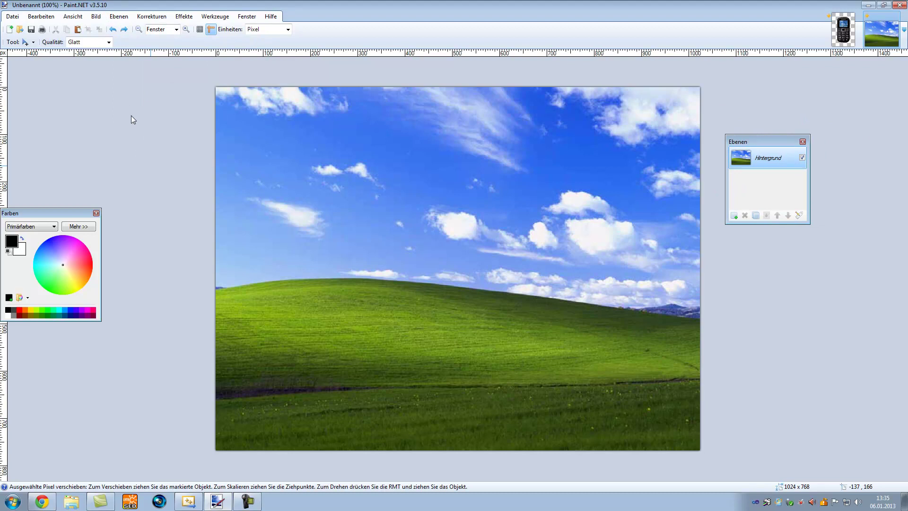
click(120, 18)
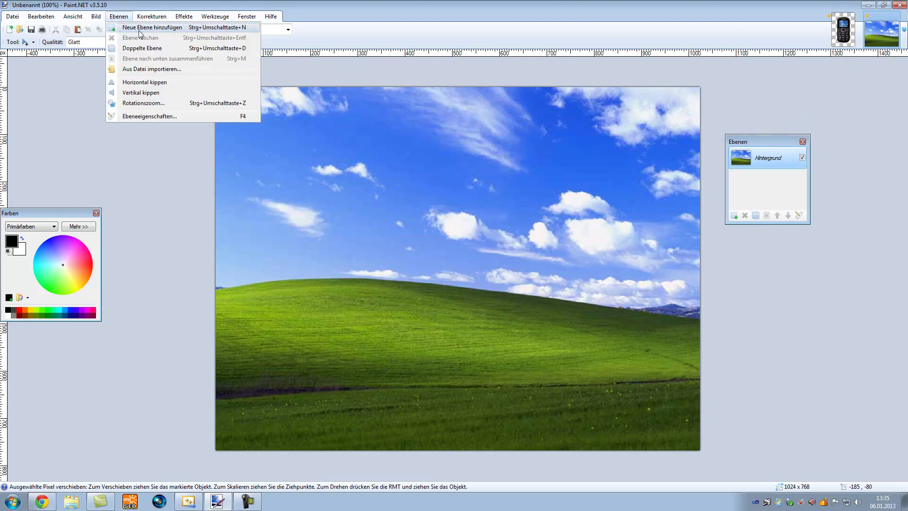
click(182, 236)
key(ctrl+a)
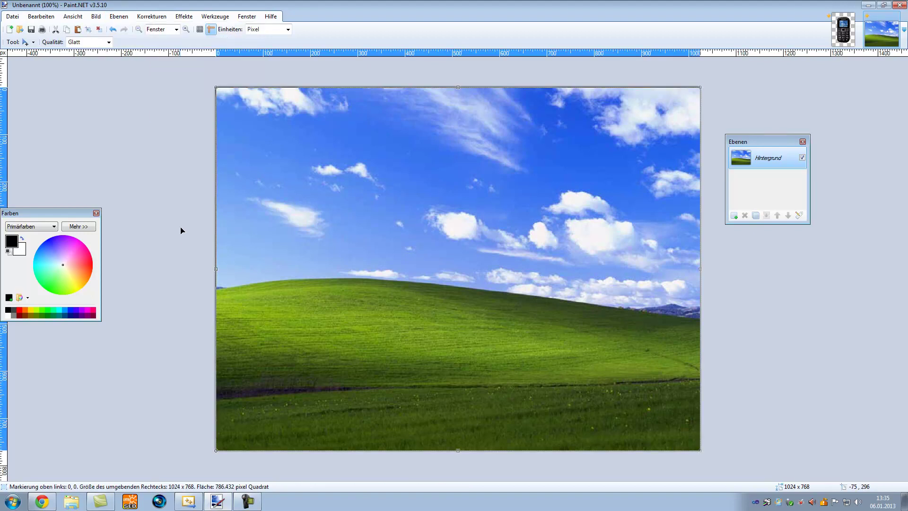
key(ctrl+shift+n)
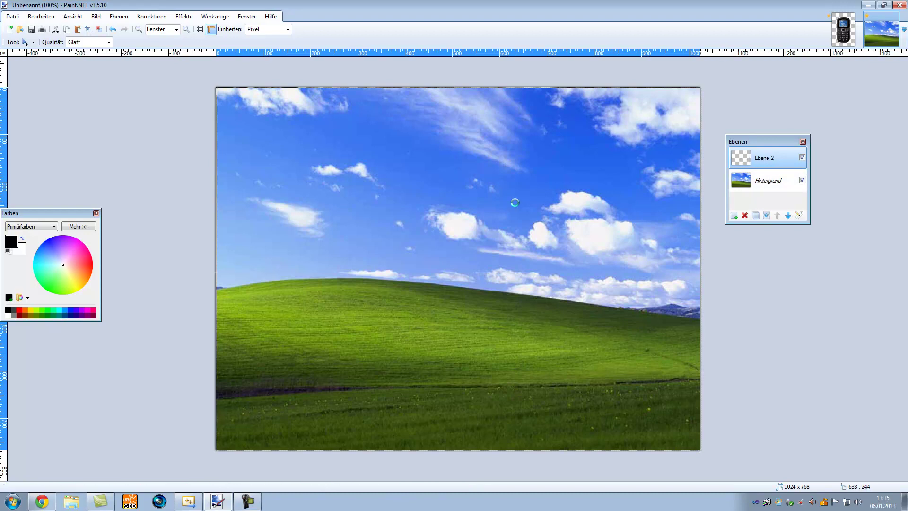
key(ctrl+d)
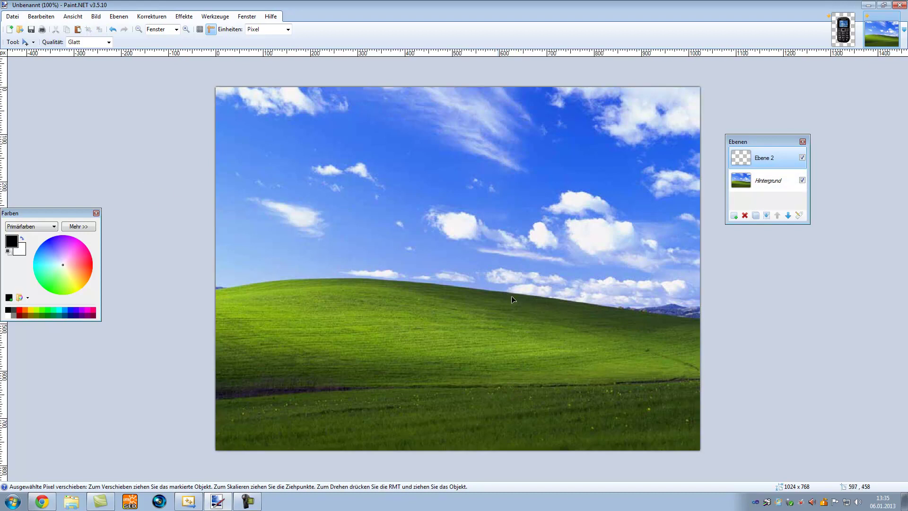
Paste the copied phone onto the new layer, move it to the middle of the landscape and tilt it counterclockwise
key(ctrl+v)
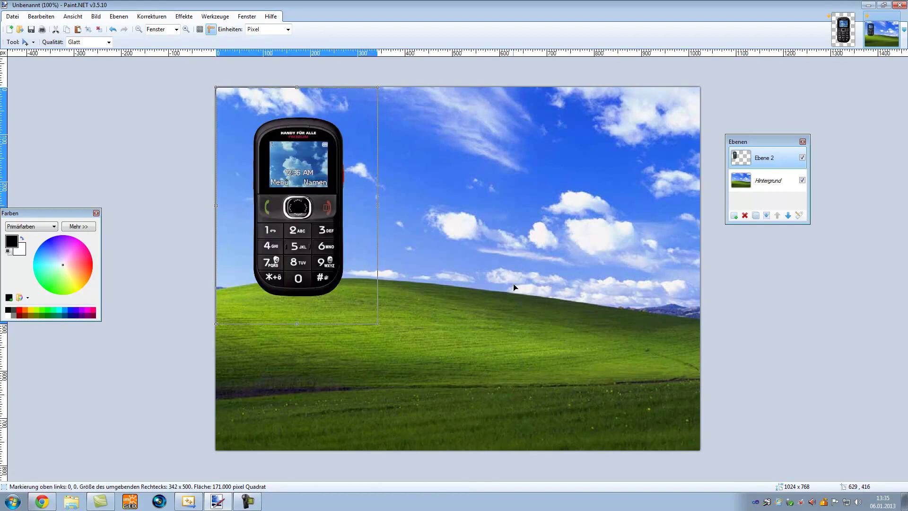
drag(312, 239, 495, 353)
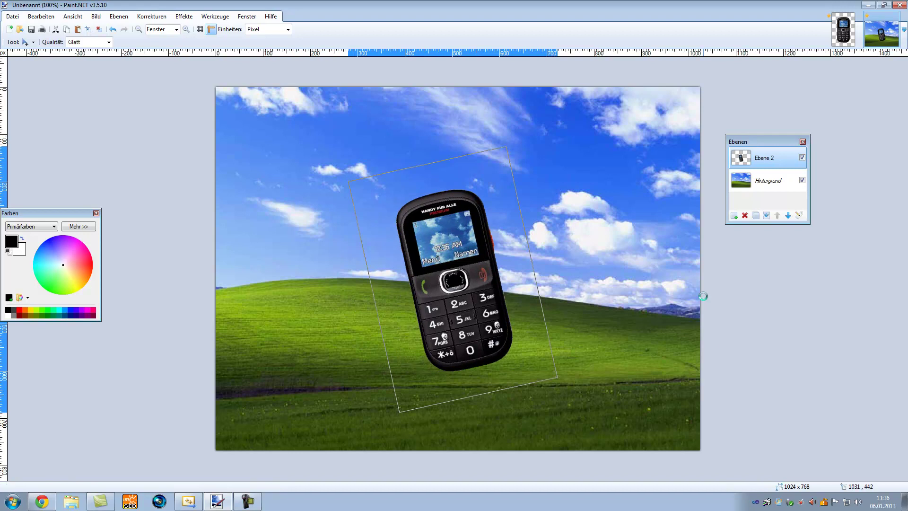
key(ctrl+d)
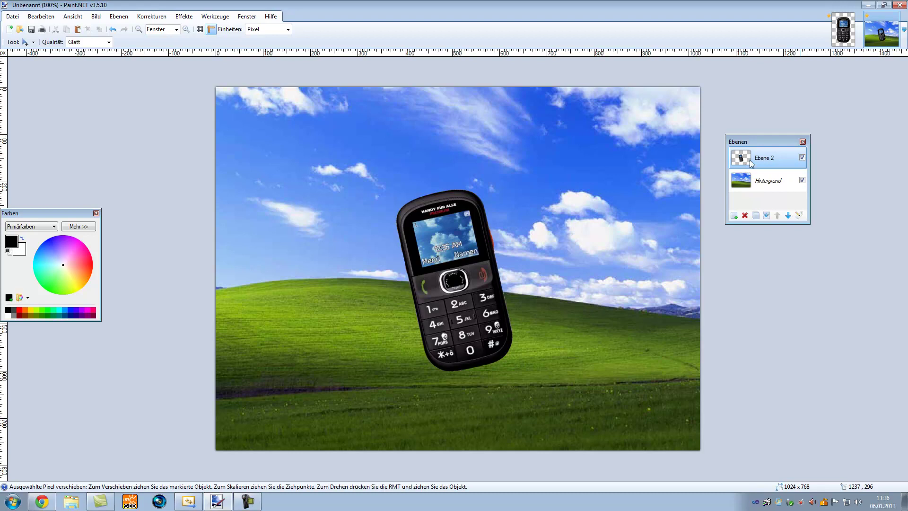
Hide and show Ebene 2 and the Hintergrund layer in turn to check what each contains
click(803, 158)
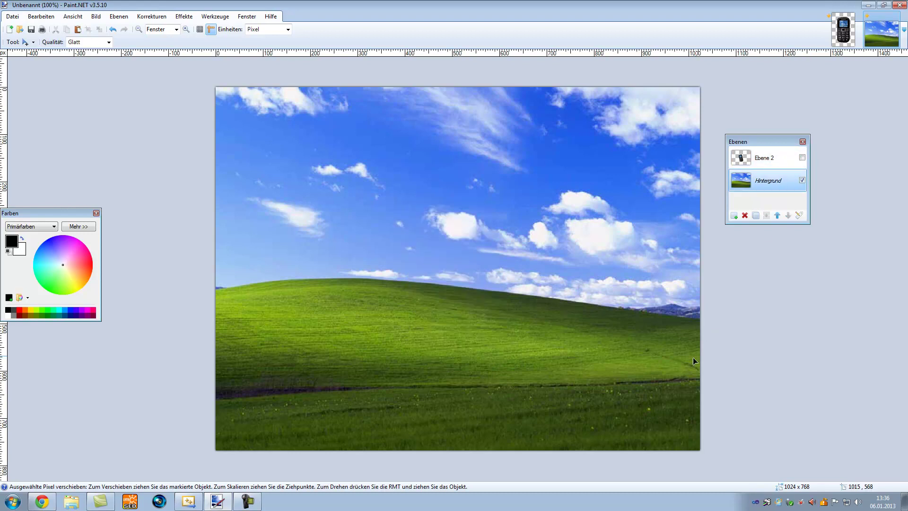
click(803, 158)
click(803, 180)
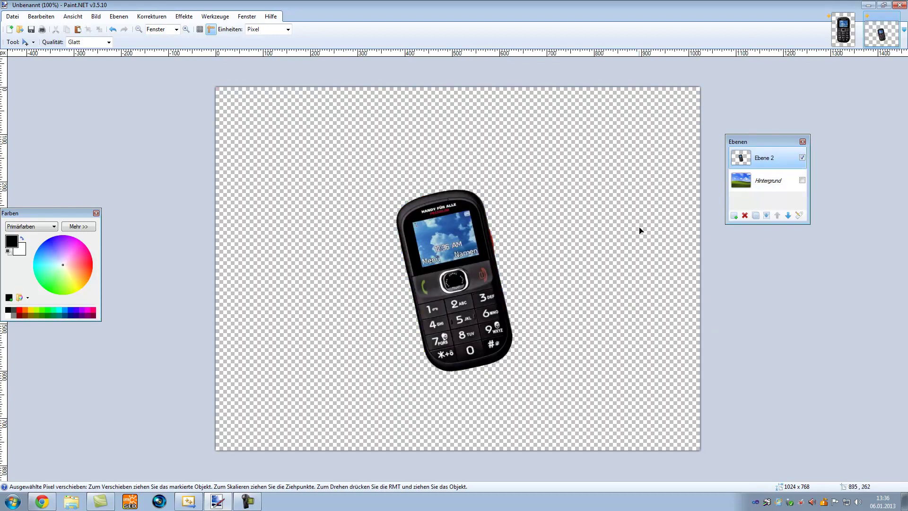
click(803, 180)
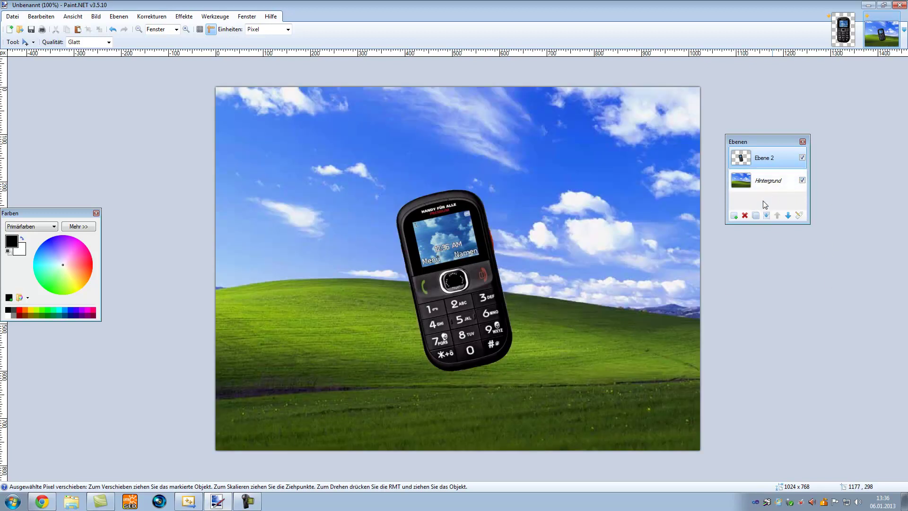
Move the Hintergrund layer above Ebene 2 in the layer order
click(767, 185)
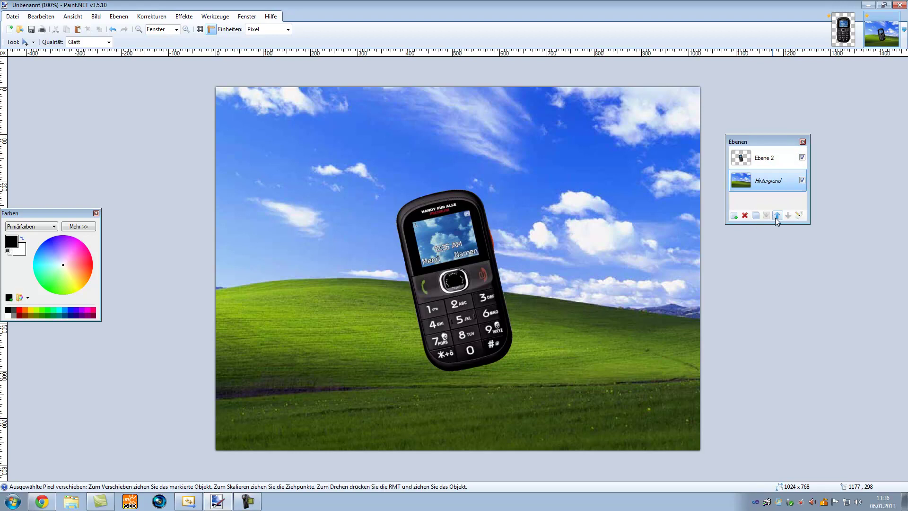
click(119, 16)
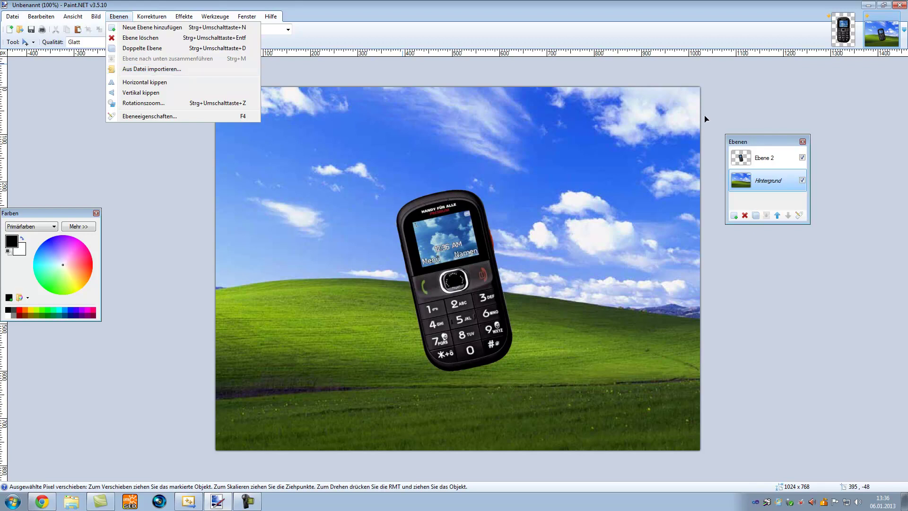
drag(739, 144, 719, 136)
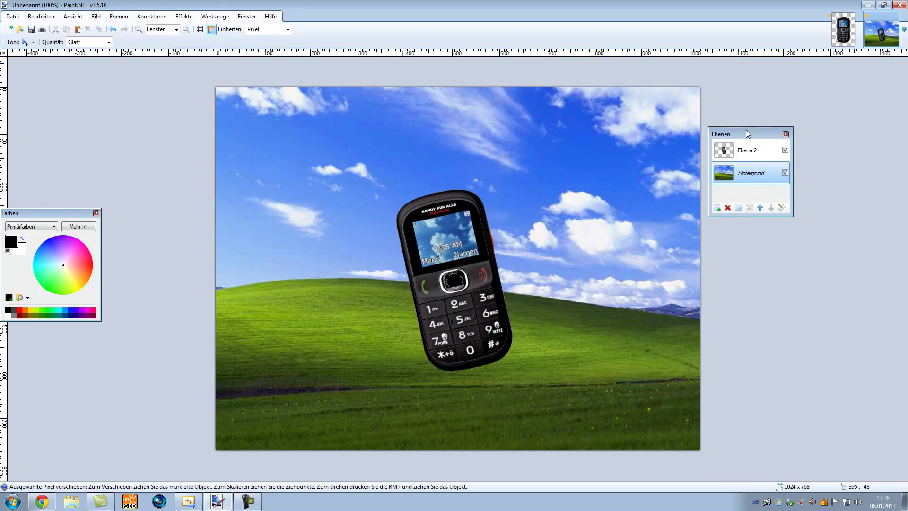
click(760, 208)
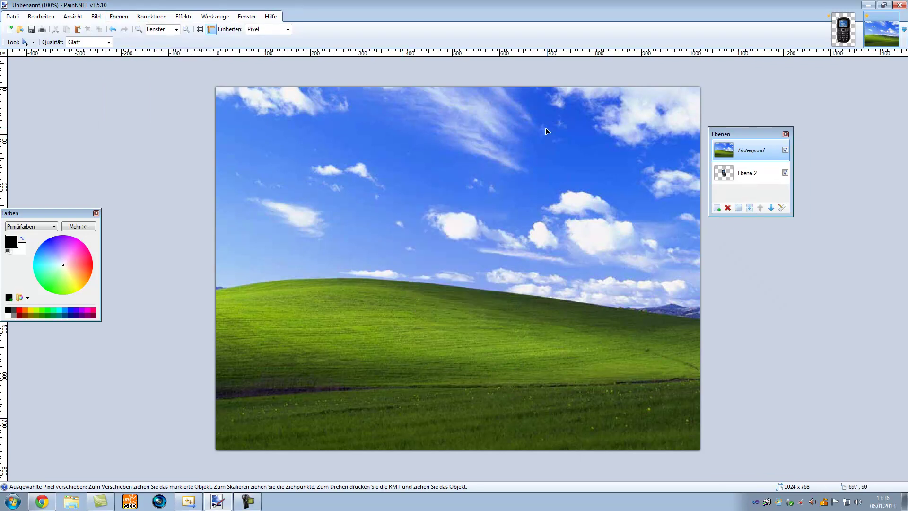
drag(742, 135, 777, 127)
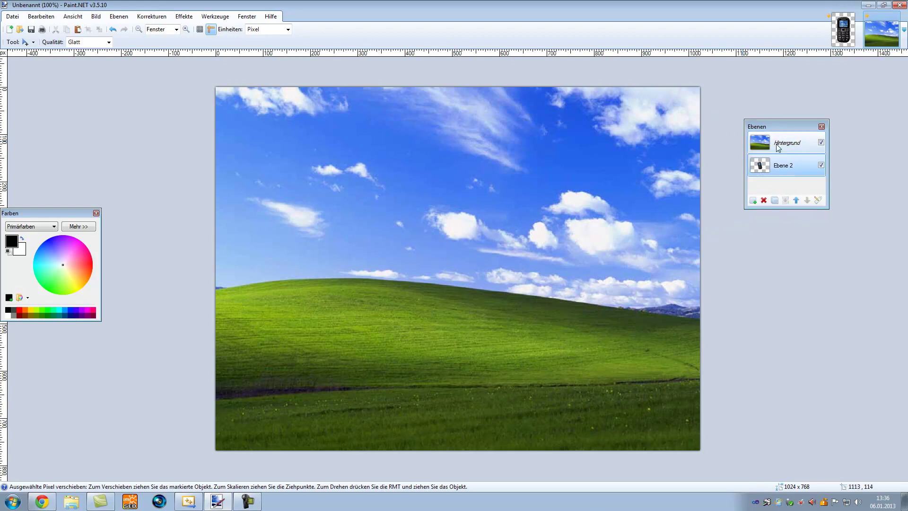
Move the Hintergrund layer back below Ebene 2 in the layer order
click(807, 200)
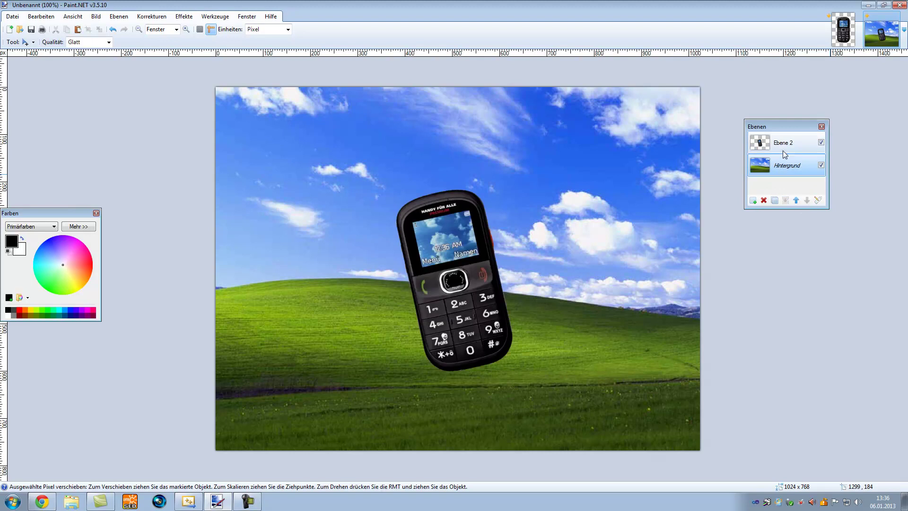
Try deleting the Ebene 2 layer and undo the deletion
click(764, 202)
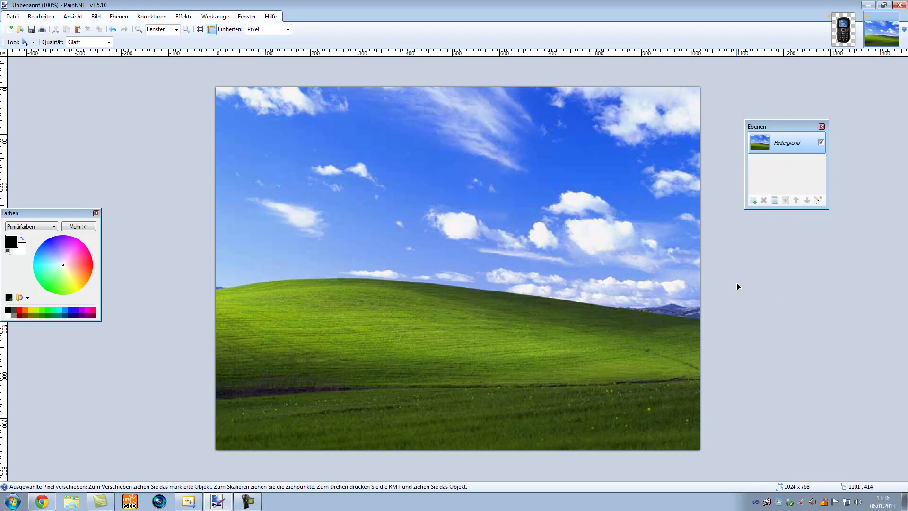
key(ctrl+z)
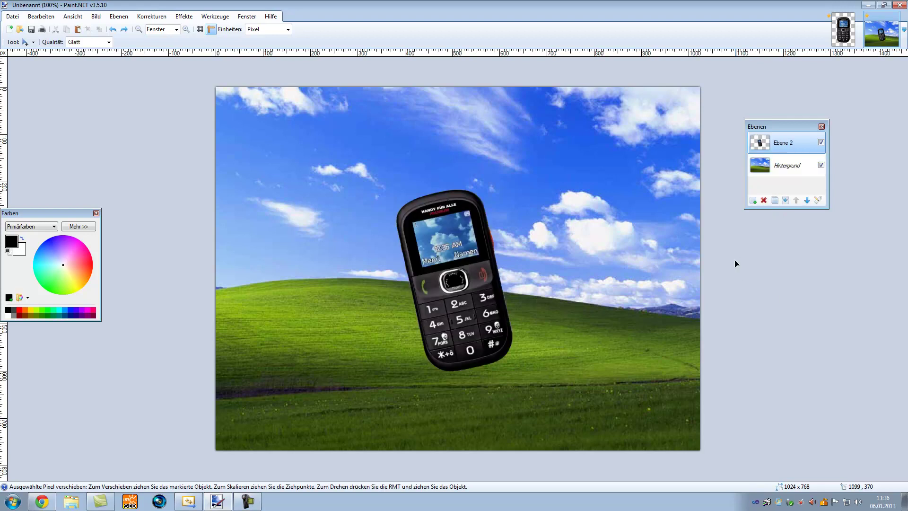
Duplicate Ebene 2, select the phone on the copy, and move and rotate it separately from the original phone
click(774, 201)
scroll(824, 176, down, 1)
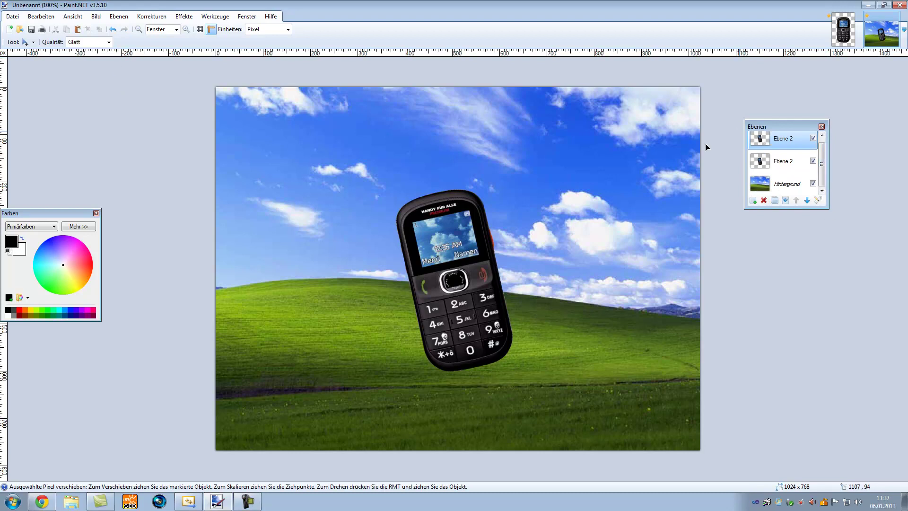
key(s)
drag(337, 148, 531, 406)
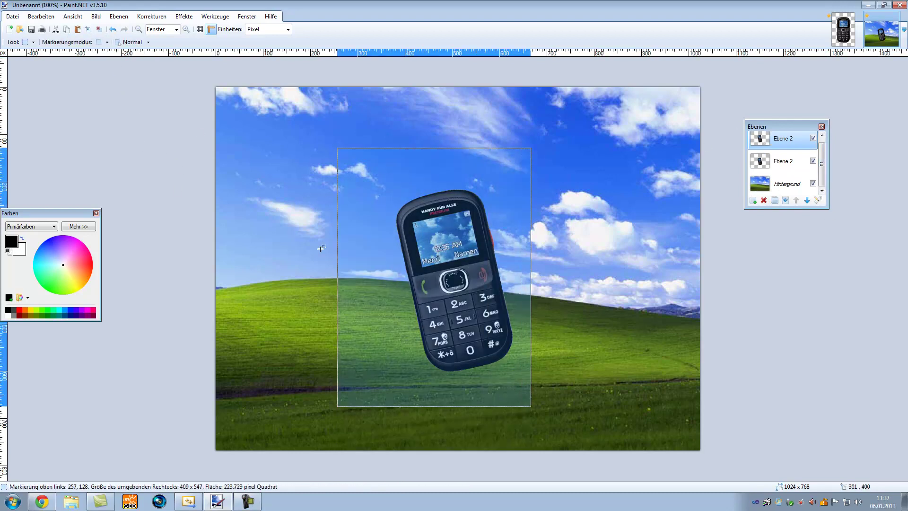
key(m)
drag(441, 275, 311, 191)
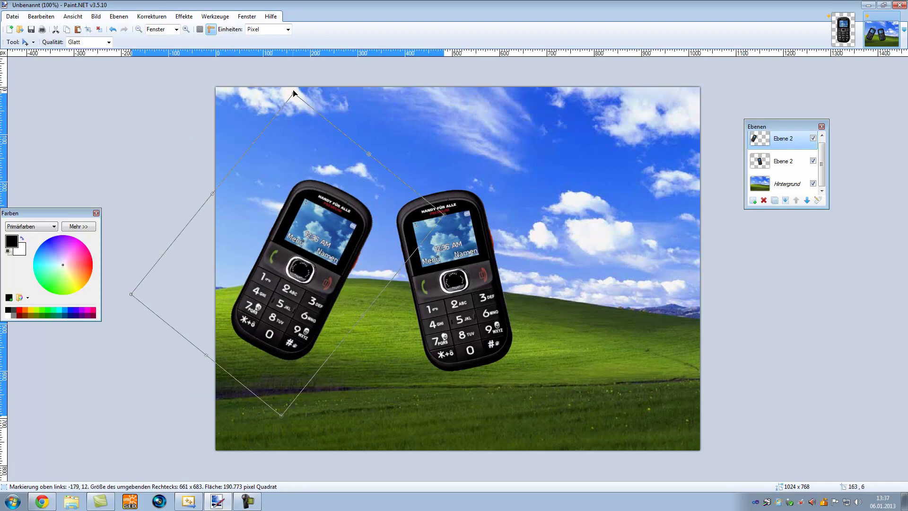
drag(293, 93, 285, 340)
drag(289, 384, 683, 447)
Erase the selected phone copy and delete the duplicate layer
key(Delete)
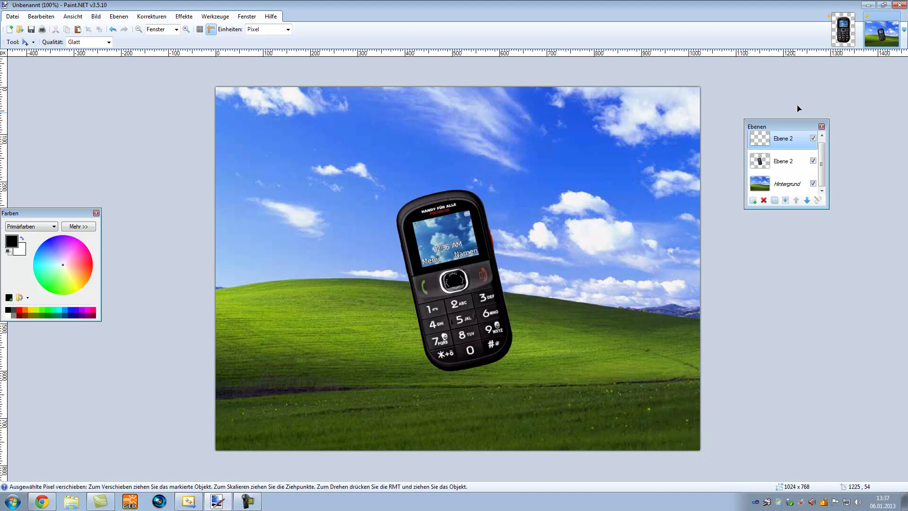
click(764, 200)
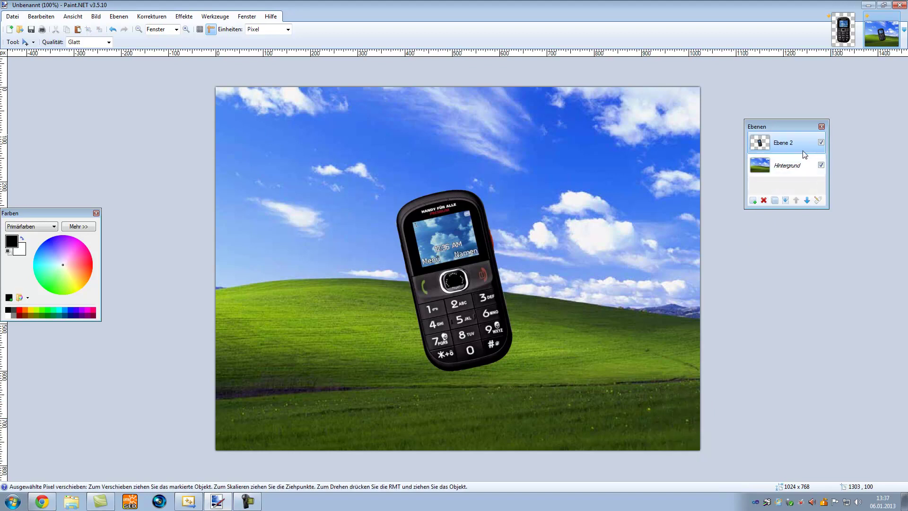
Merge Ebene 2 down into Hintergrund, and turn a rectangular selection around the phone upside down
click(786, 200)
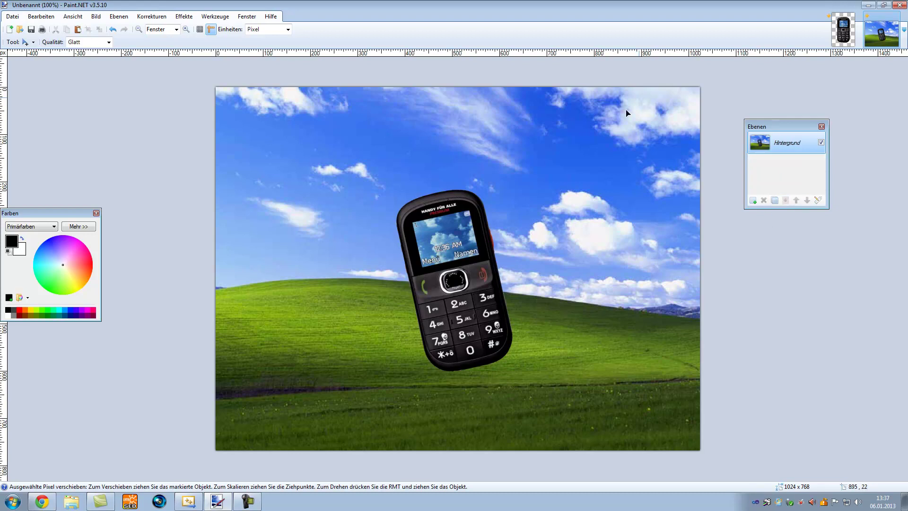
key(s)
mouse_move(399, 169)
mouse_down()
mouse_move(581, 455)
mouse_move(516, 377)
mouse_up()
drag(327, 171, 525, 388)
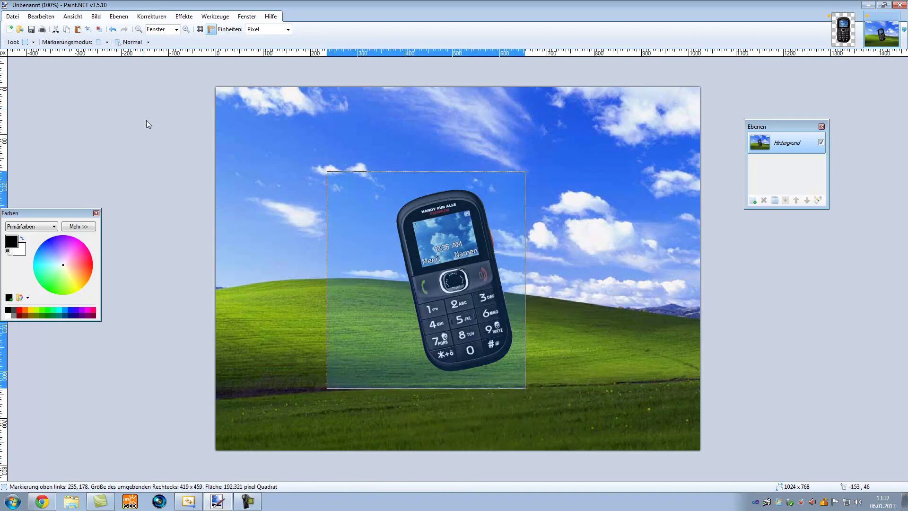
key(m)
drag(462, 282, 399, 265)
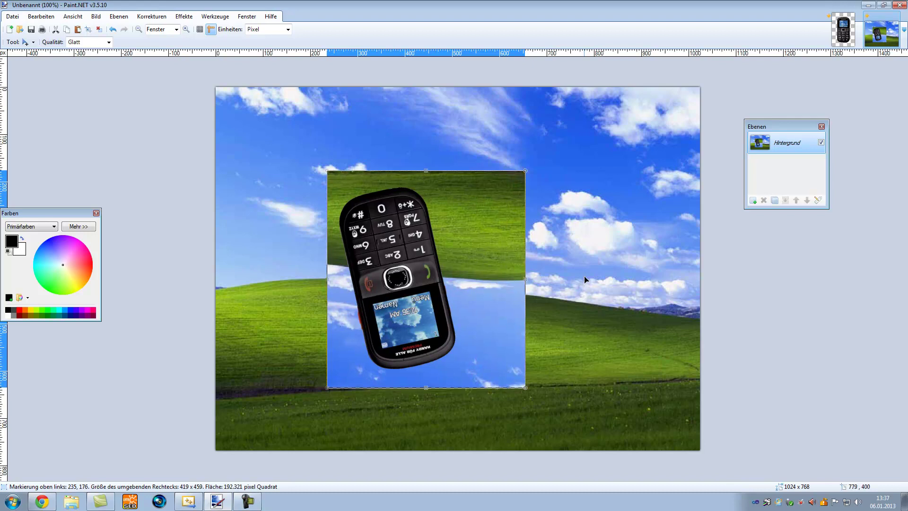
Undo the rotation, the rectangular selection and the layer merge
key(ctrl+z)
key(ctrl+z)
key(ctrl+z)
key(ctrl+z)
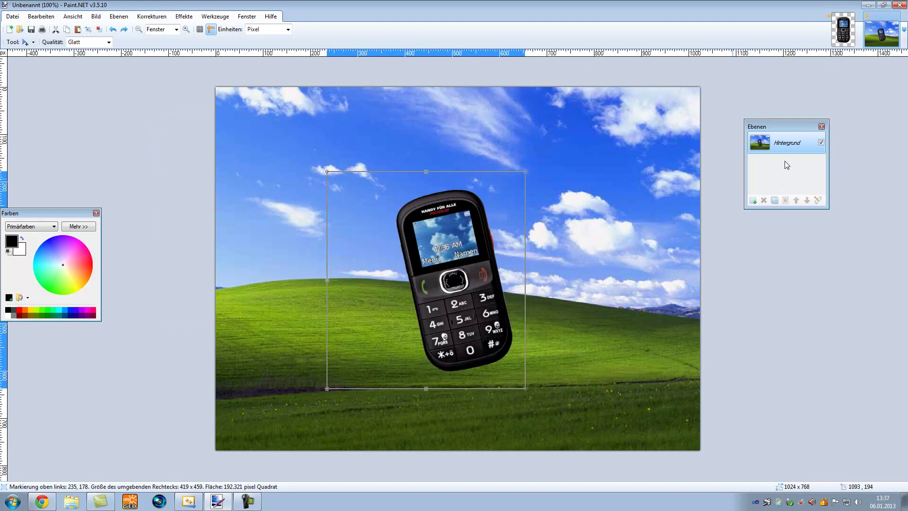
key(ctrl+z)
key(ctrl+z)
key(ctrl+z)
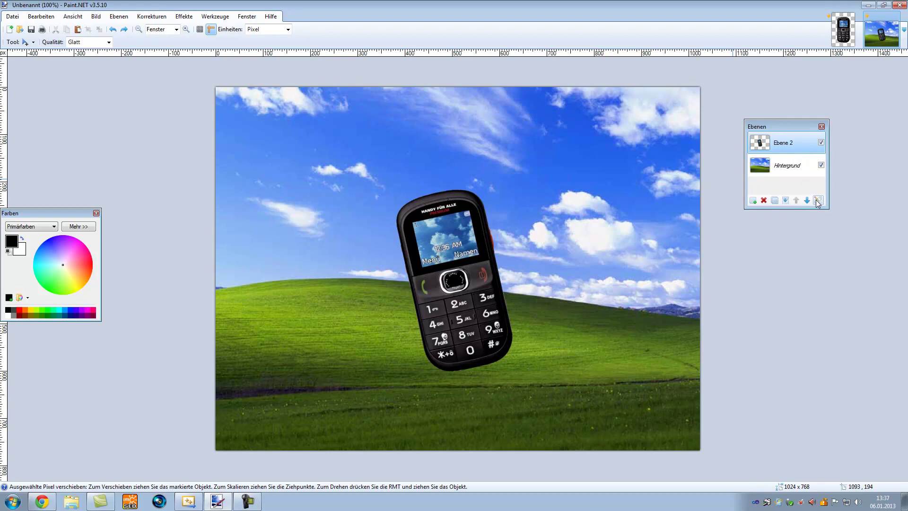
click(125, 17)
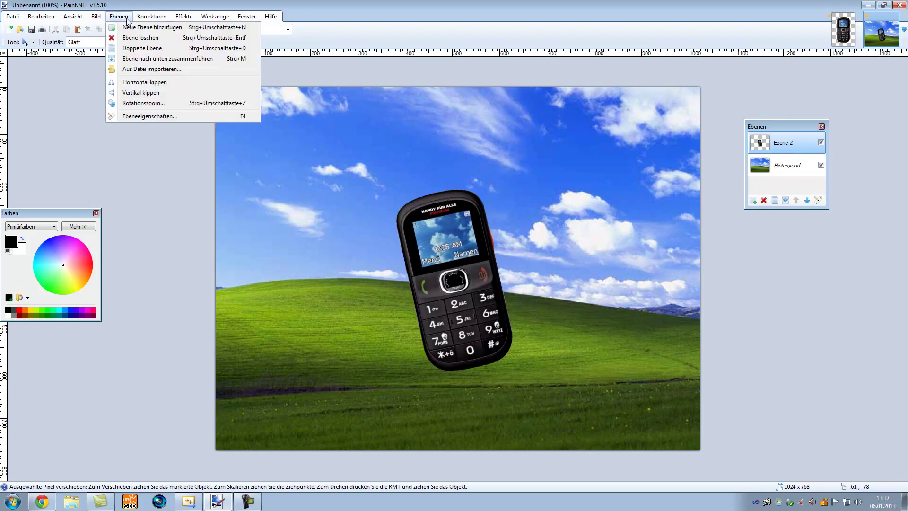
click(148, 116)
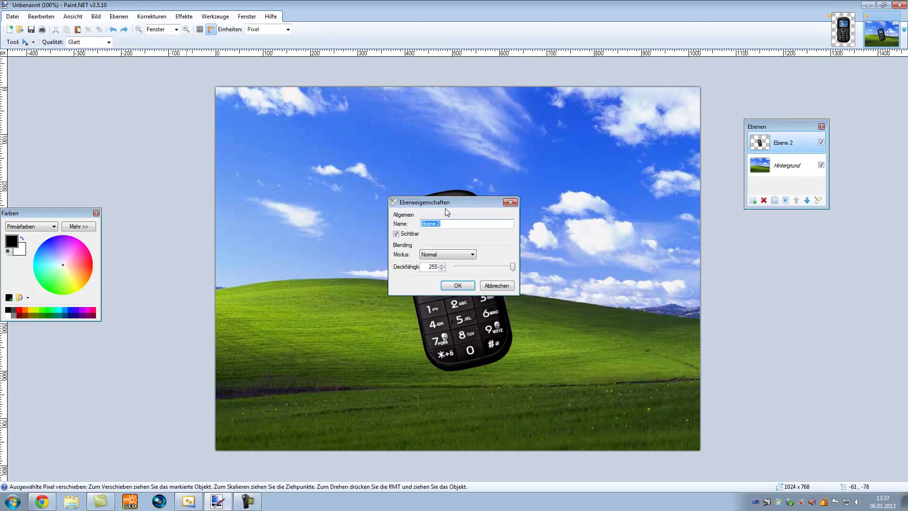
click(503, 283)
Hide Ebene 2 by turning off Sichtbar in its layer properties, and make the layer visible again
click(818, 200)
drag(453, 200, 718, 226)
click(660, 260)
click(671, 261)
click(666, 261)
click(720, 311)
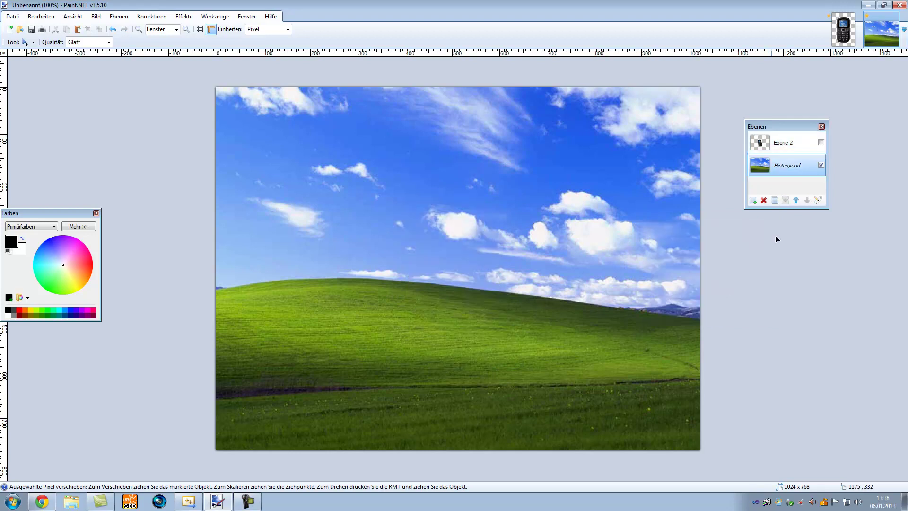
click(821, 142)
Try a Deckfähigkeit of 71 in the layer properties of Ebene 2 and set it back to 255
click(805, 151)
click(818, 200)
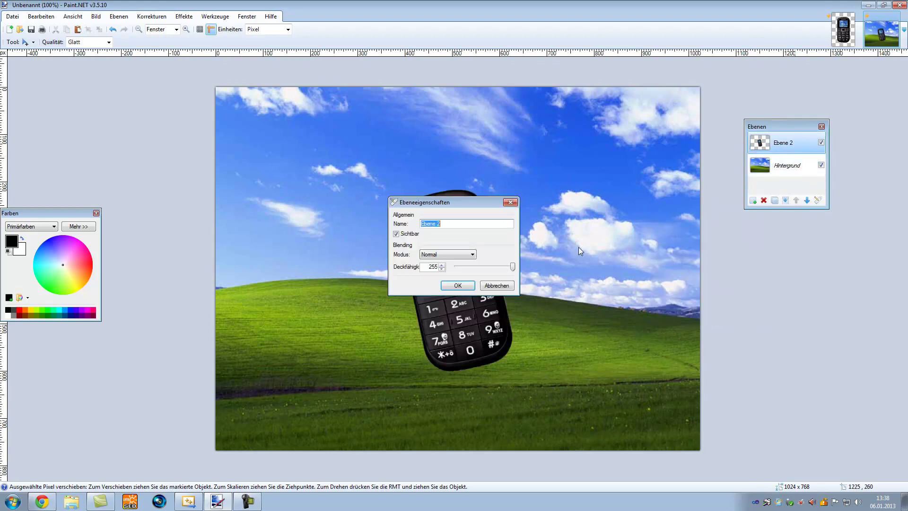
drag(440, 202, 613, 204)
drag(665, 267, 623, 268)
drag(608, 201, 661, 199)
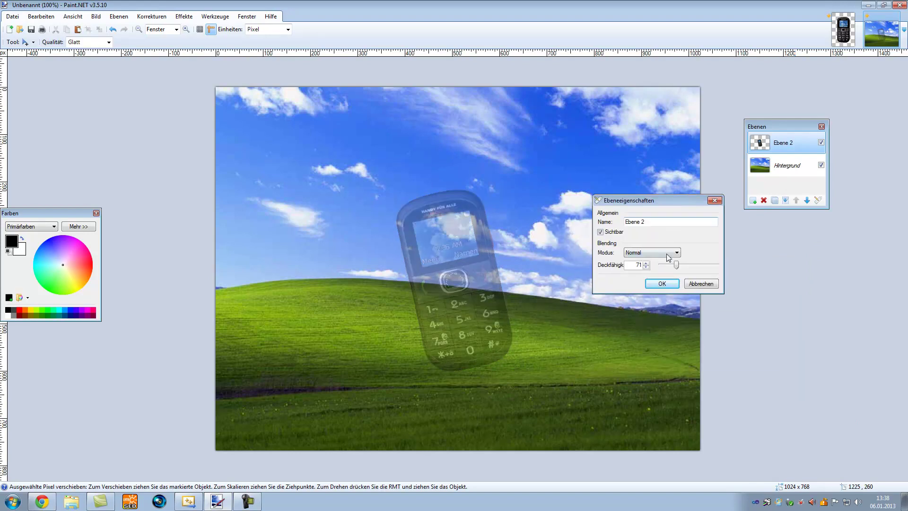
click(248, 504)
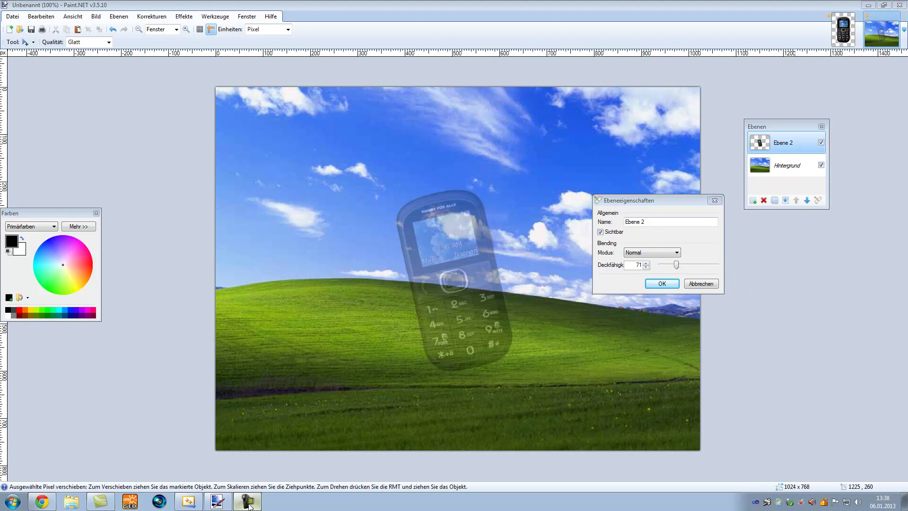
drag(677, 269, 805, 273)
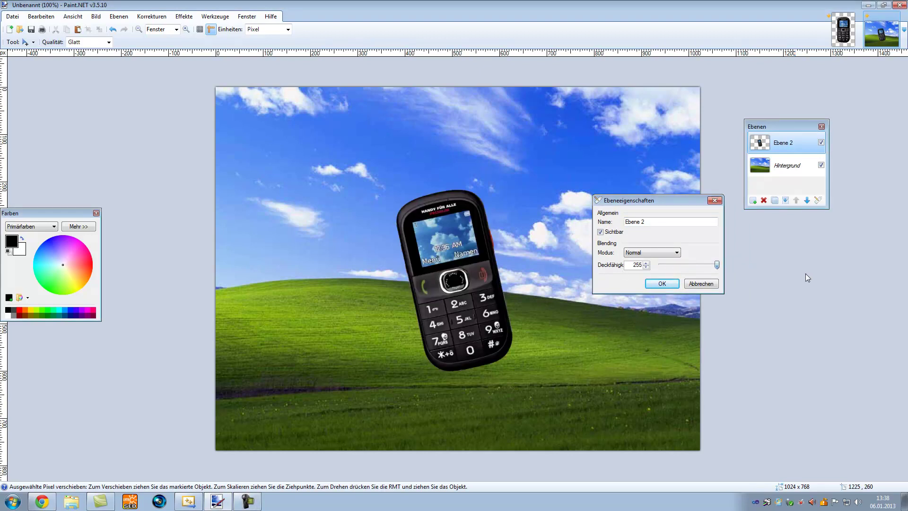
Preview the Multiplizieren blend mode on Ebene 2, compare it with Normal, and test the opacity with it
click(676, 253)
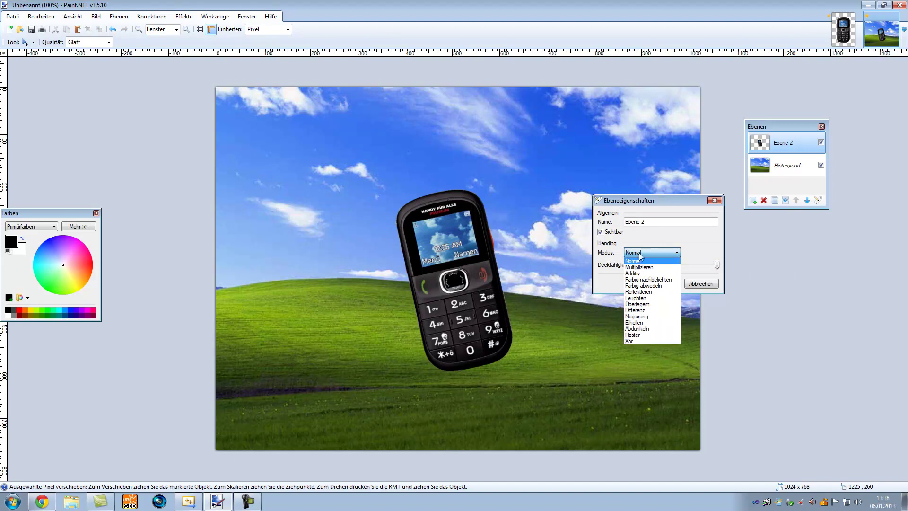
click(639, 267)
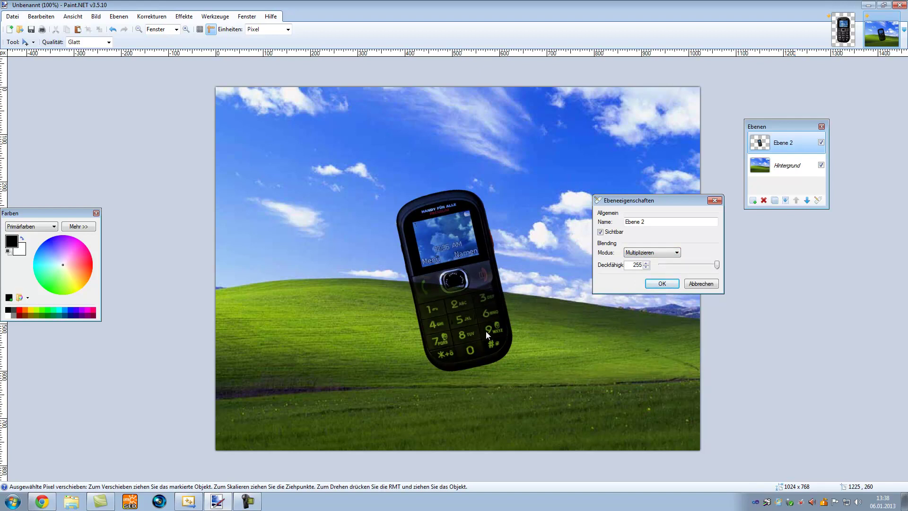
click(653, 253)
click(648, 259)
click(652, 252)
click(650, 266)
mouse_move(718, 267)
mouse_down()
mouse_move(672, 267)
mouse_move(721, 267)
mouse_up()
Preview the blend modes Additiv, Farbig nachbelichten, Reflektieren and Erhellen on Ebene 2, testing the opacity with Erhellen
click(657, 254)
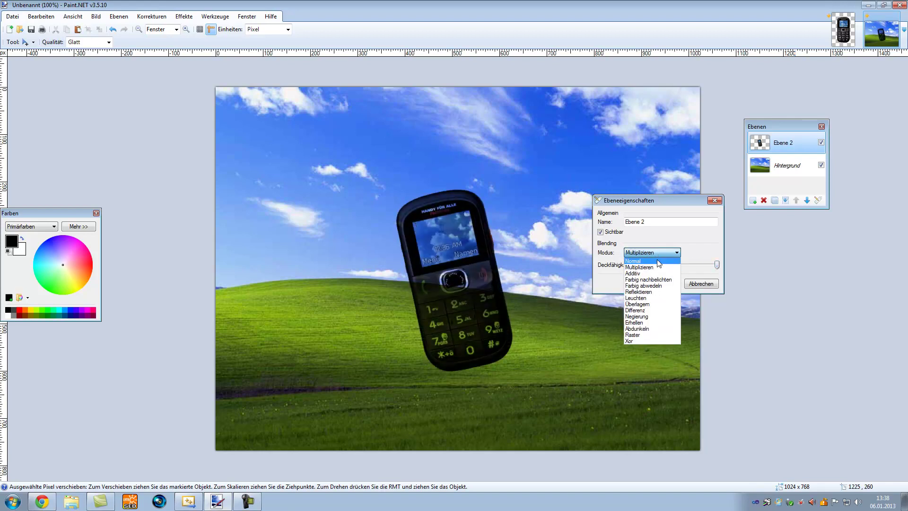
click(652, 273)
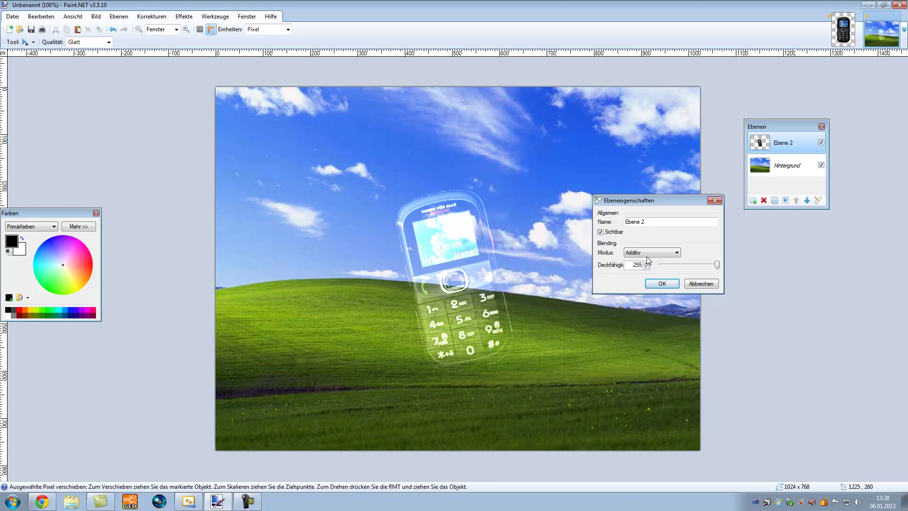
click(648, 256)
click(648, 280)
click(649, 254)
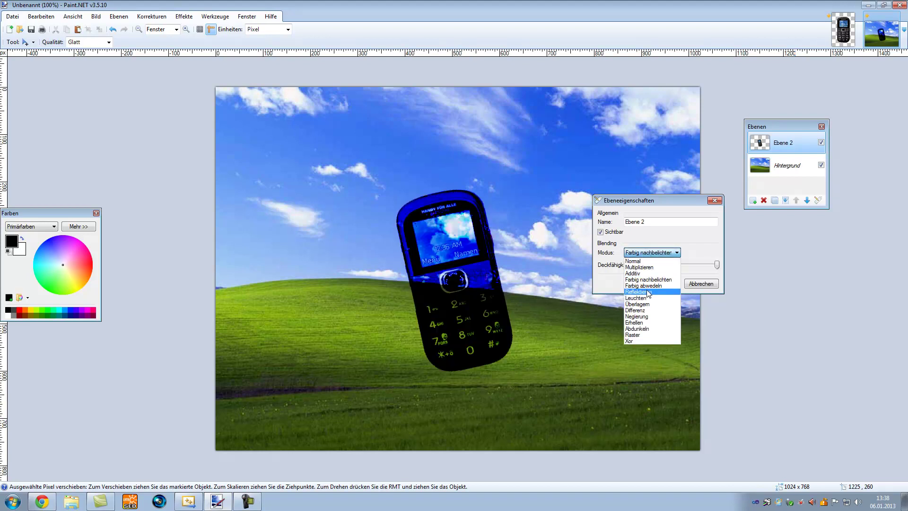
click(649, 293)
click(650, 253)
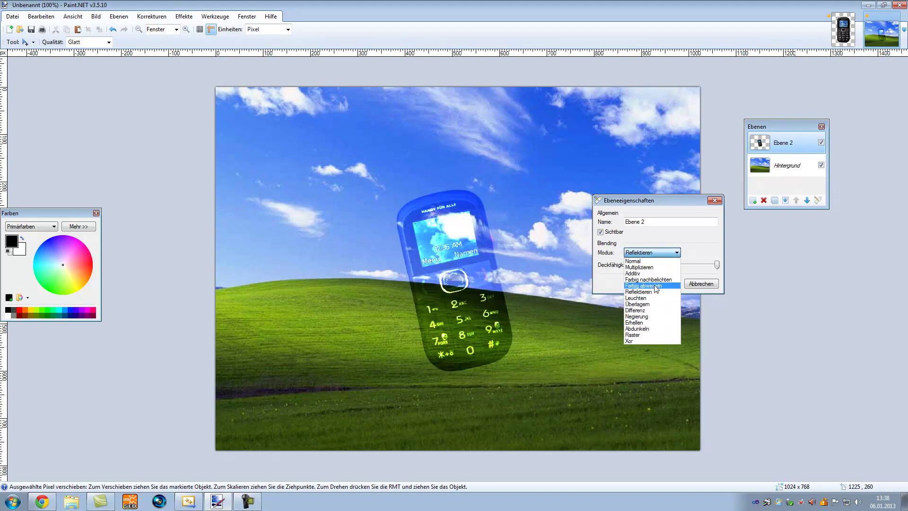
click(650, 322)
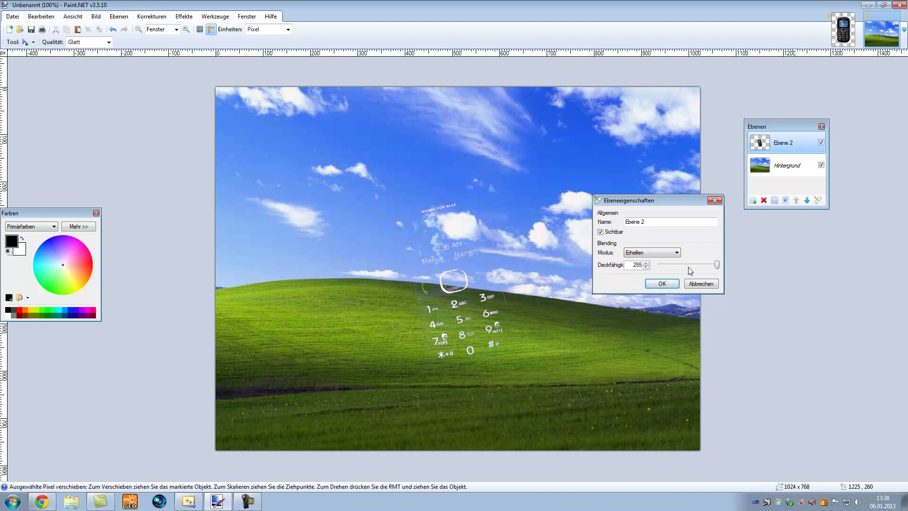
drag(717, 265, 768, 268)
Preview the blend modes Abdunkeln, Raster and Xor on Ebene 2
click(653, 254)
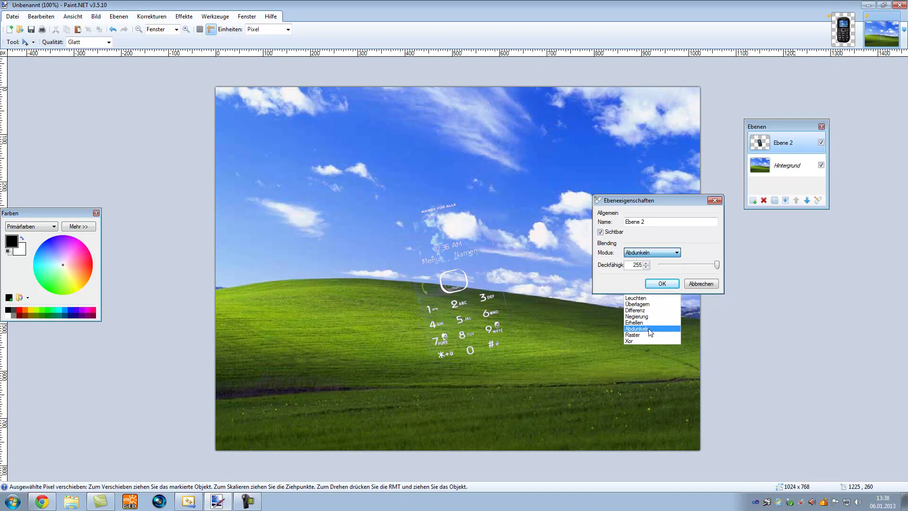
click(653, 328)
click(649, 253)
click(647, 335)
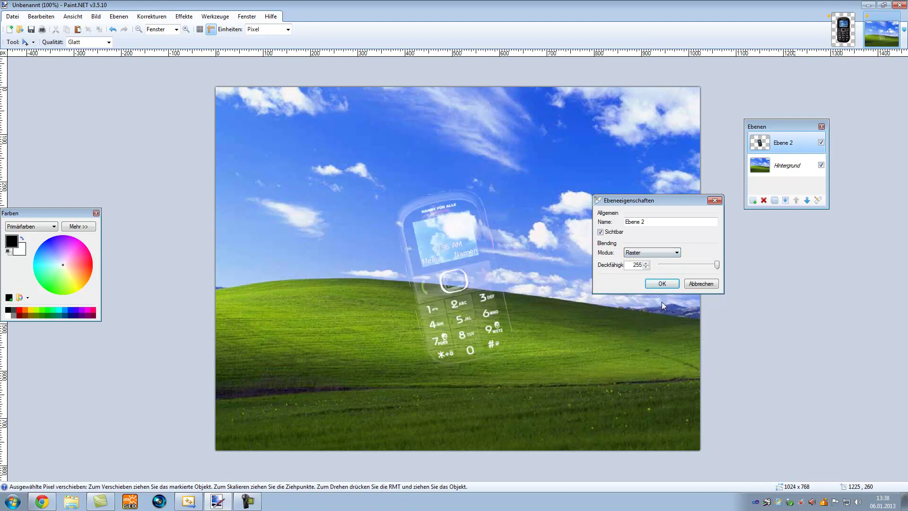
click(660, 251)
click(654, 340)
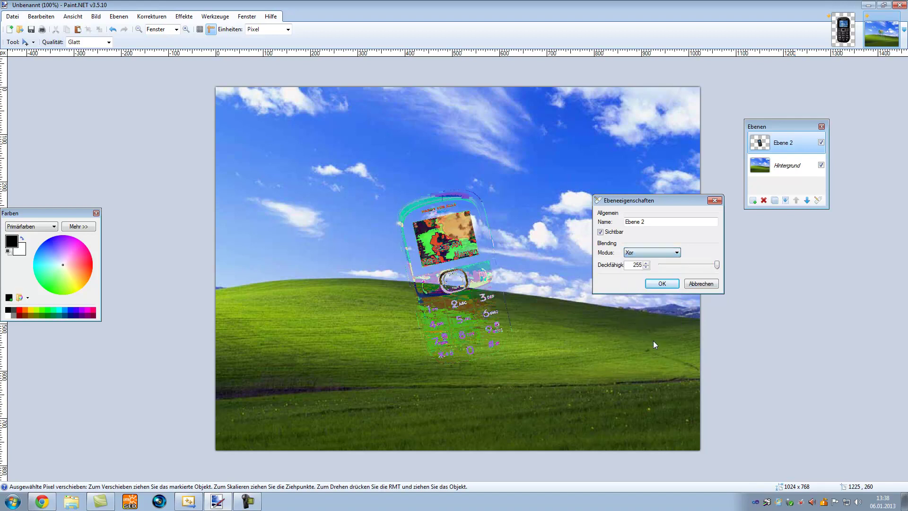
Set the blend mode of Ebene 2 back to Normal and accept the layer properties
click(652, 252)
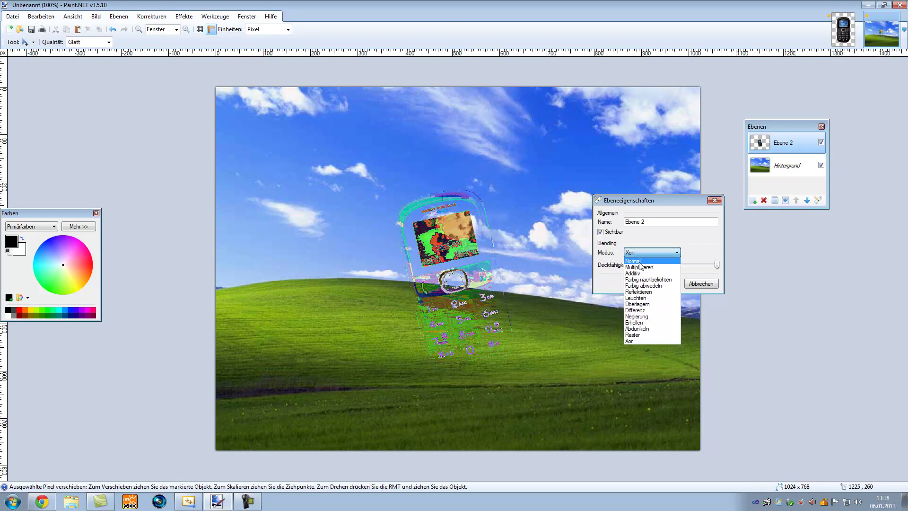
click(651, 260)
click(658, 284)
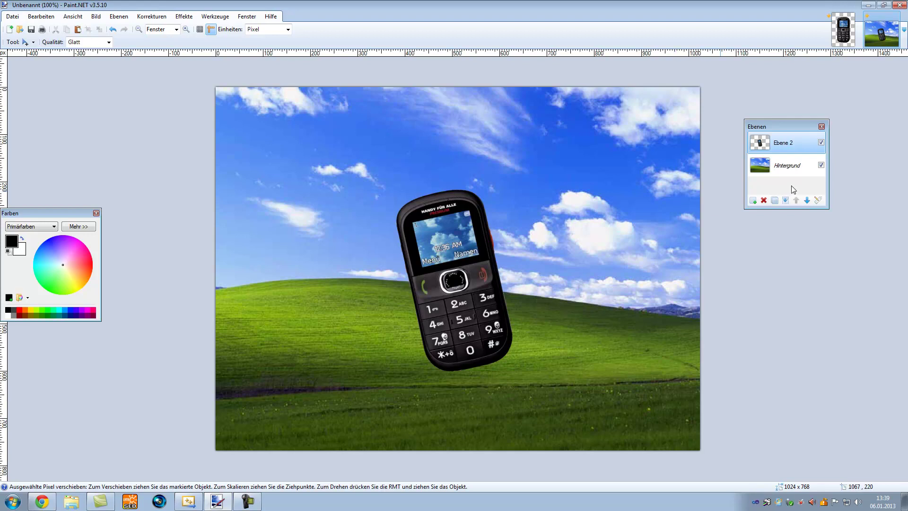
Delete the phone layer Ebene 2, and try adding a new empty layer and undo that addition
click(764, 201)
click(754, 201)
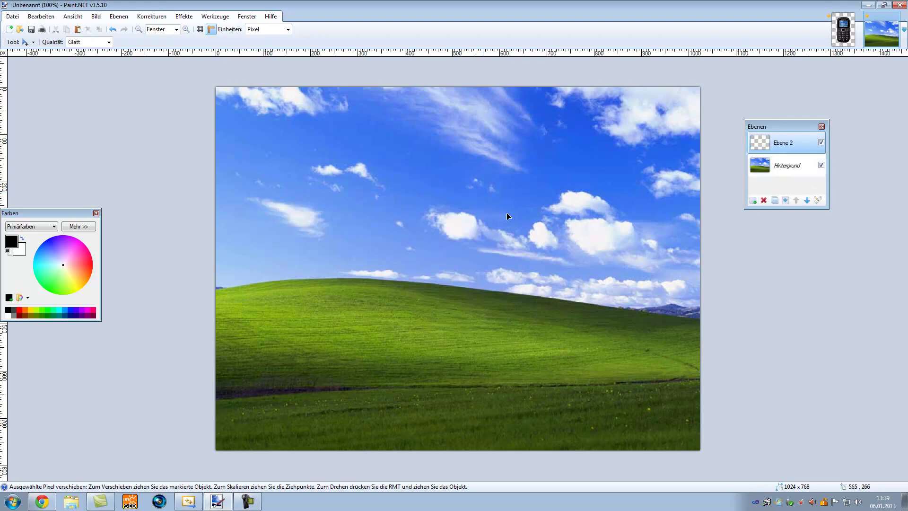
key(ctrl+z)
Write the black text "MV10" across the middle of the landscape in the Bastion font at size 96
key(t)
click(364, 227)
click(153, 42)
click(147, 170)
click(131, 44)
click(165, 148)
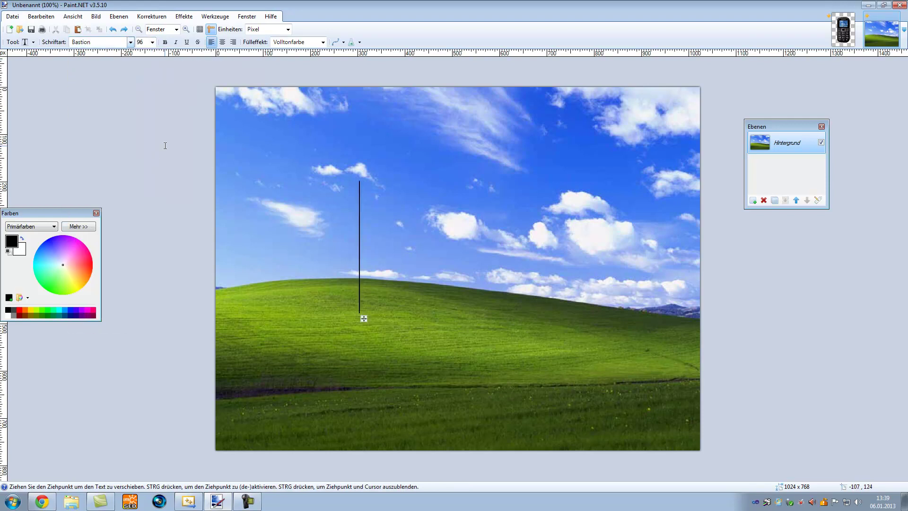
text(MV10)
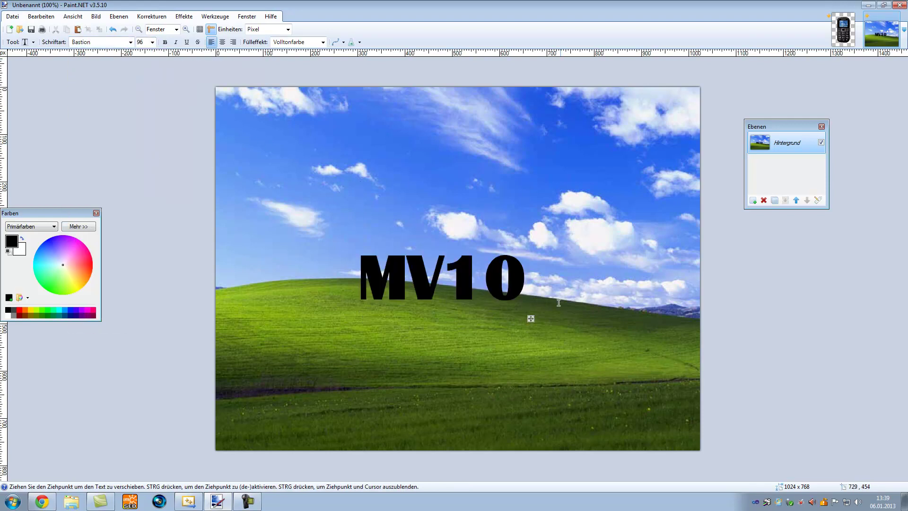
Move the MV10 text up into the sky, frame it with a rectangular selection and try moving the selected pixels down to the hill
drag(531, 319, 514, 207)
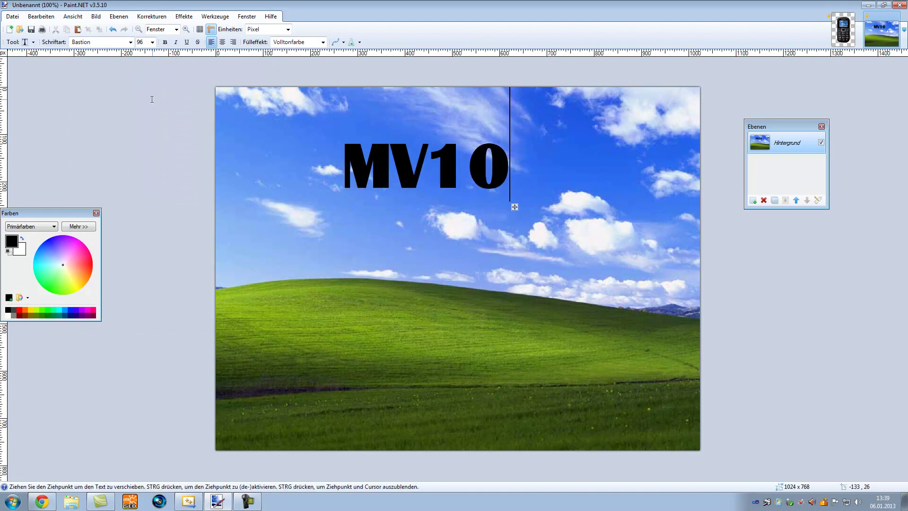
key(s)
drag(336, 126, 523, 208)
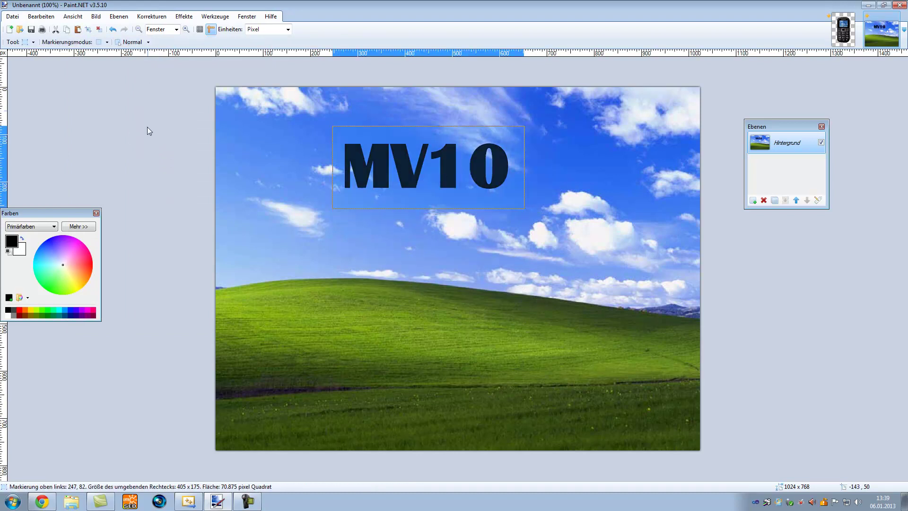
key(m)
drag(490, 150, 391, 284)
Undo the pixel move, the selection and the MV10 text on the background layer
key(ctrl+z)
key(ctrl+z)
key(ctrl+z)
key(ctrl+z)
key(ctrl+z)
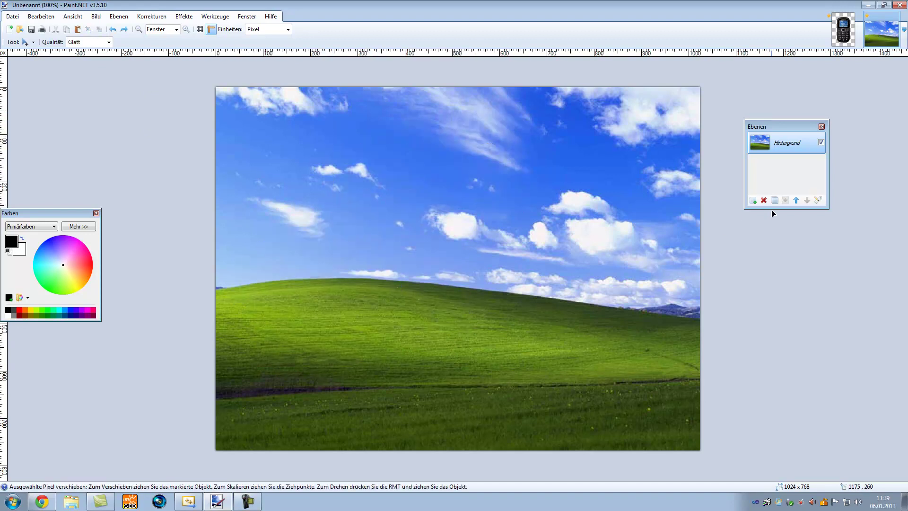
Add a new layer above Hintergrund and write the text "MV10" on it across the middle of the landscape
click(753, 201)
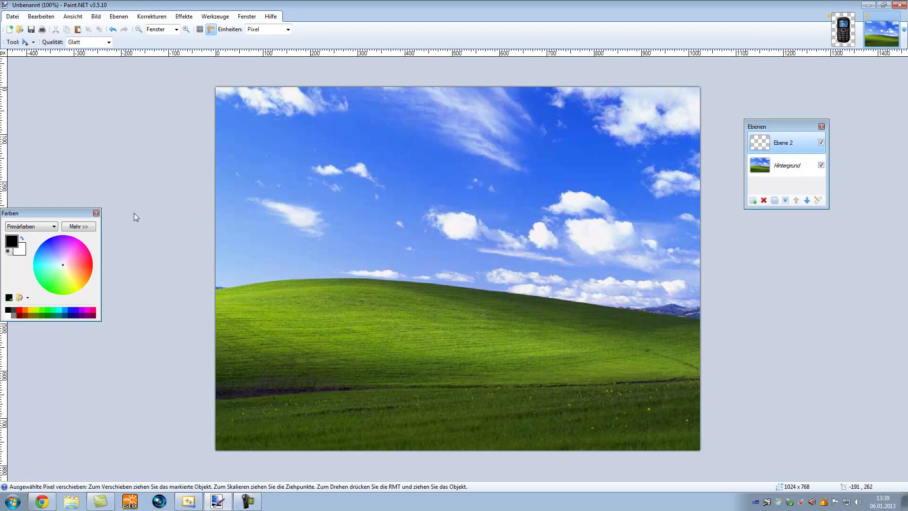
key(t)
click(363, 187)
text(MV10)
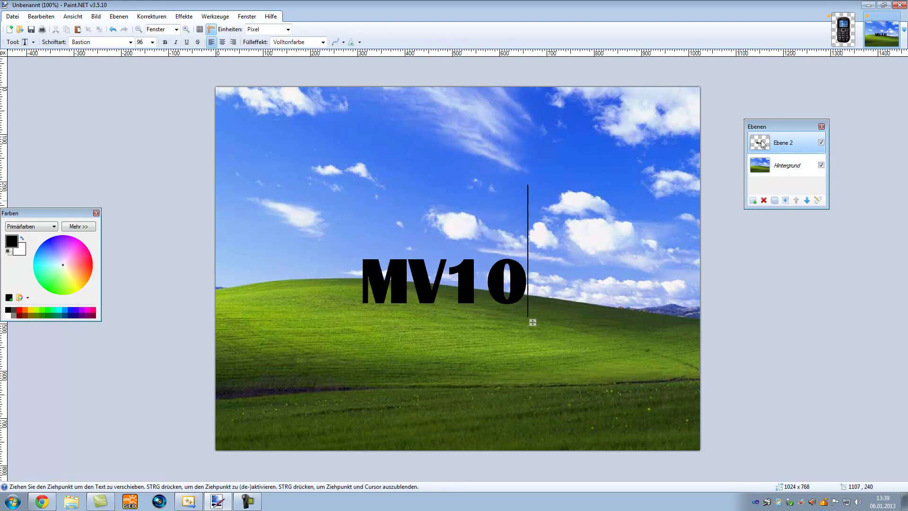
click(137, 126)
Frame the MV10 text with a rectangular selection and try moving and rotating it to follow the slope of the hill
mouse_move(336, 233)
mouse_down()
mouse_move(556, 320)
mouse_move(549, 322)
mouse_up()
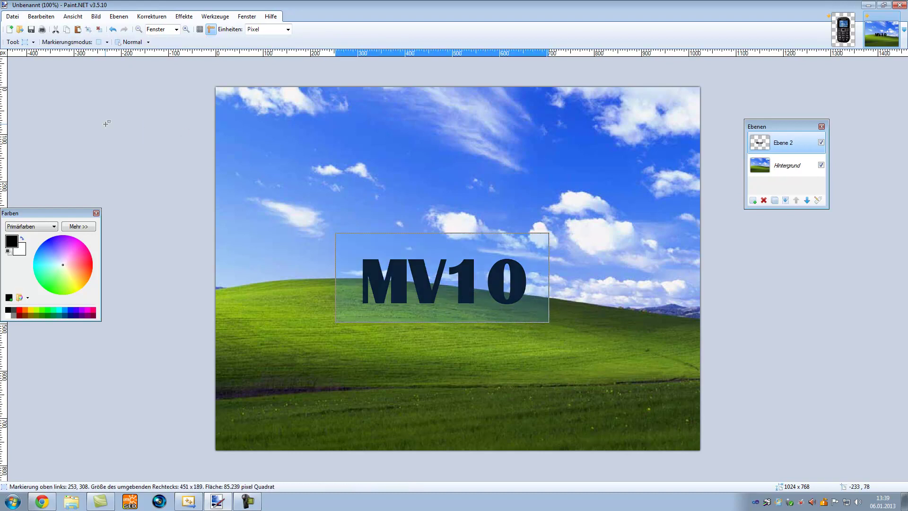
click(149, 128)
drag(469, 280, 468, 270)
drag(468, 269, 385, 163)
drag(385, 163, 470, 243)
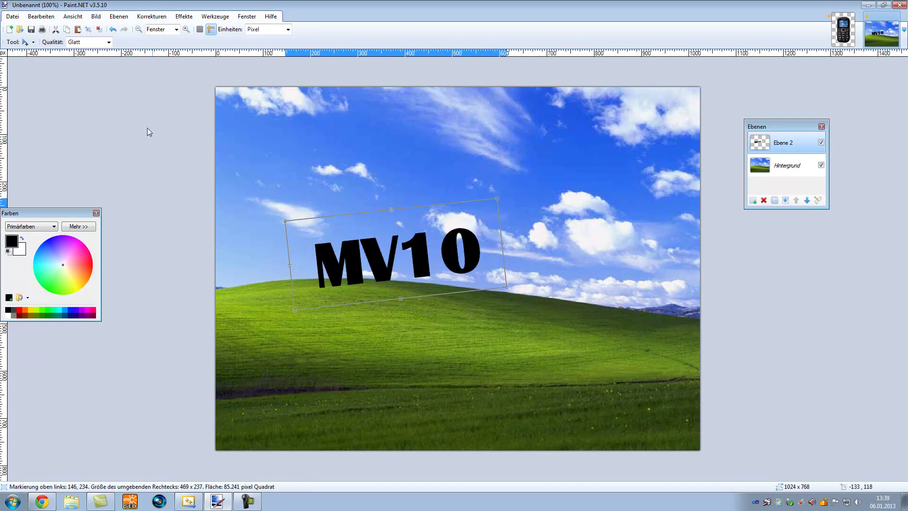
Undo the moves and rotations of the whole MV10 text on Ebene 2
key(ctrl+z)
key(ctrl+z)
key(ctrl+z)
key(ctrl+z)
key(ctrl+z)
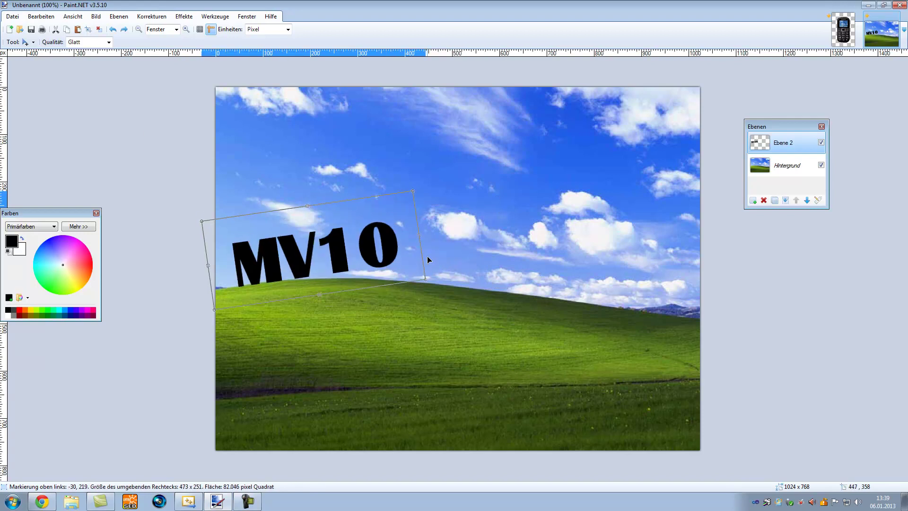
key(ctrl+z)
key(ctrl+z)
key(ctrl+z)
key(ctrl+z)
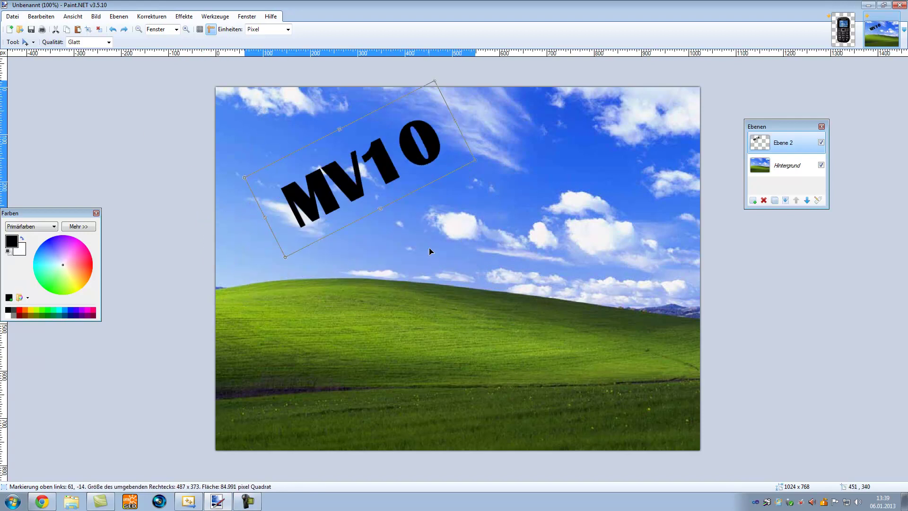
key(ctrl+z)
key(ctrl+z)
key(ctrl+z)
key(ctrl+z)
key(ctrl+z)
key(ctrl+z)
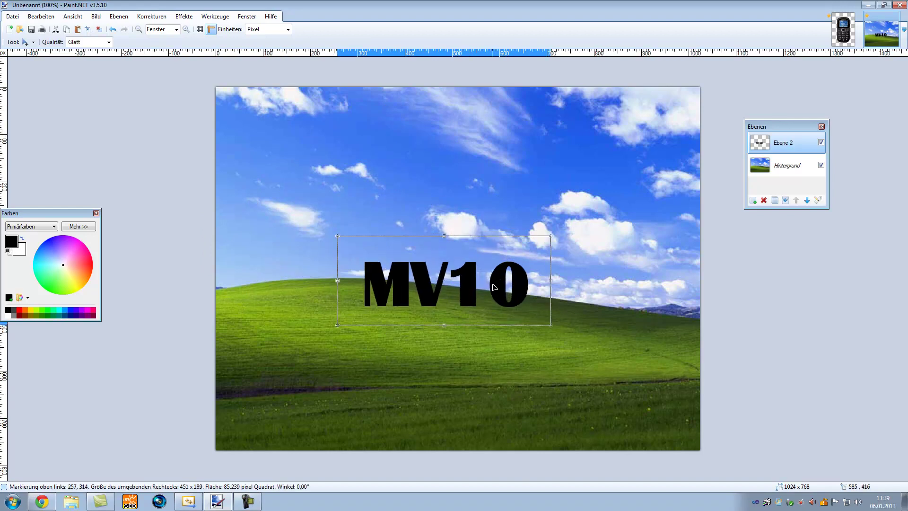
key(ctrl+z)
Select the letter M with a rectangle, move it onto the hill's left edge, tilt it to match the slope and deselect it
key(s)
drag(378, 133, 436, 242)
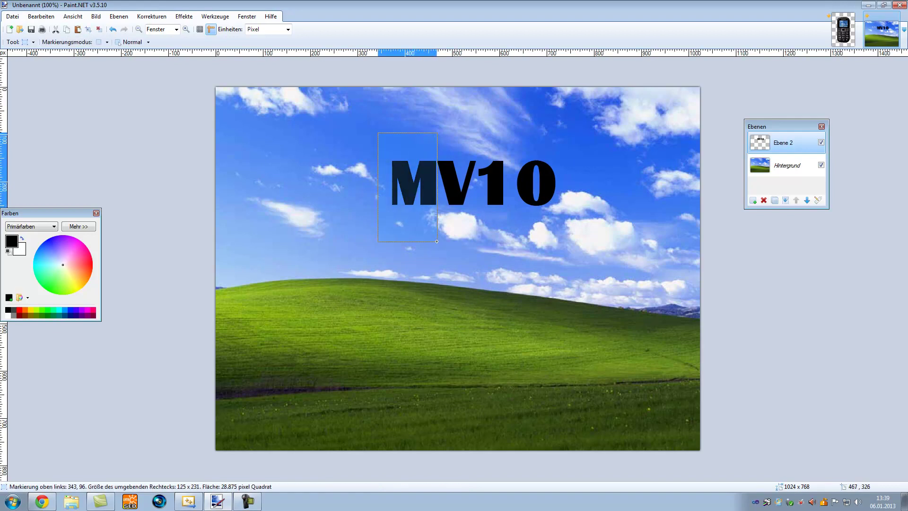
key(m)
drag(428, 189, 268, 268)
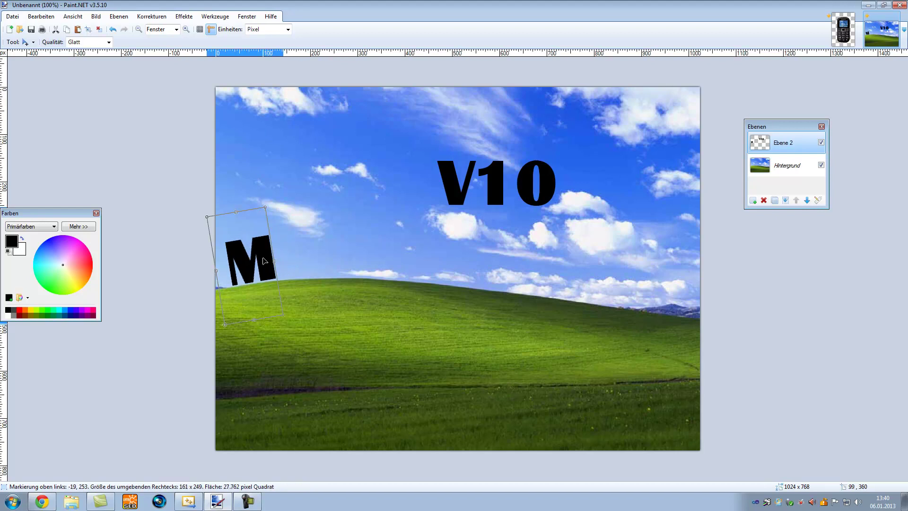
key(ctrl+d)
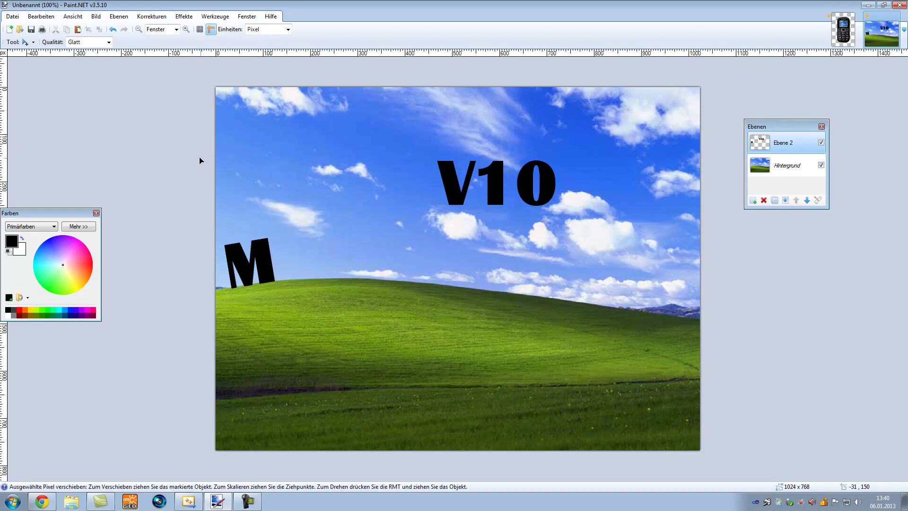
Try to separate the letter V with a rectangular selection and move it, and undo the move and the selection
key(s)
drag(424, 143, 477, 238)
click(146, 131)
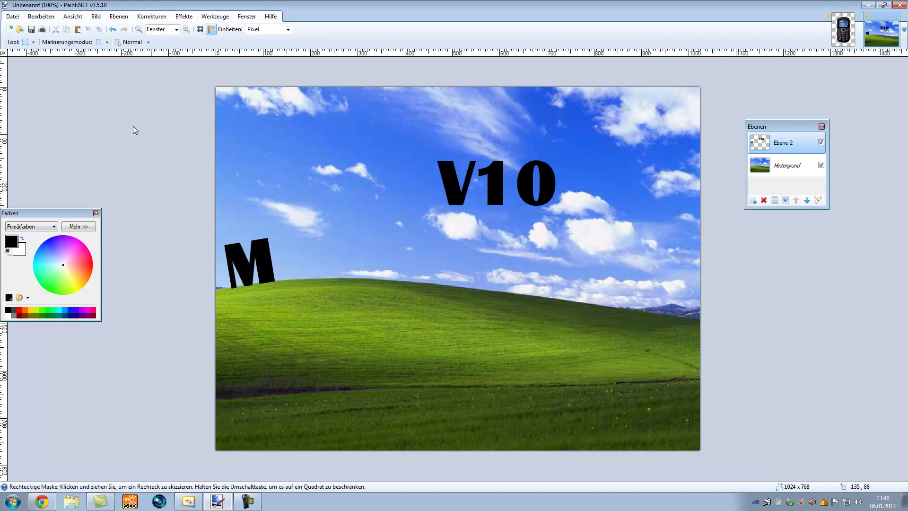
drag(405, 125, 475, 234)
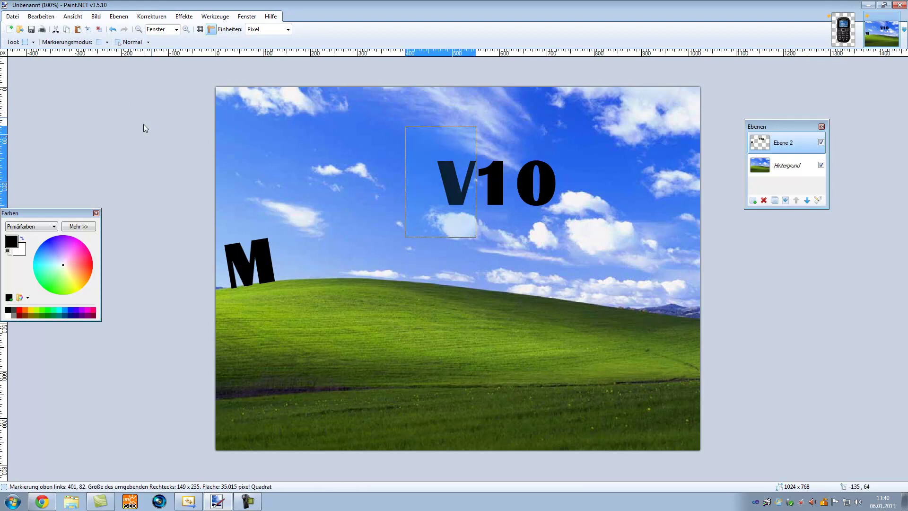
key(m)
drag(445, 170, 427, 177)
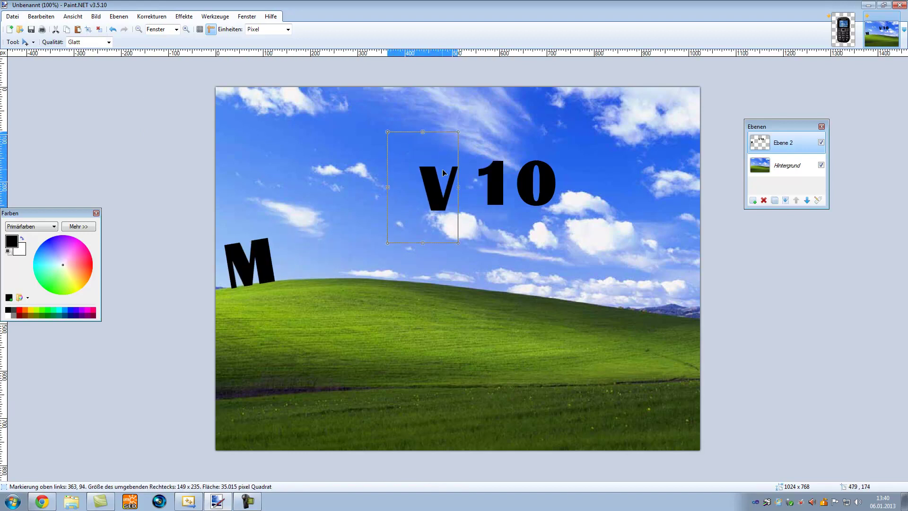
key(ctrl+z)
key(ctrl+z)
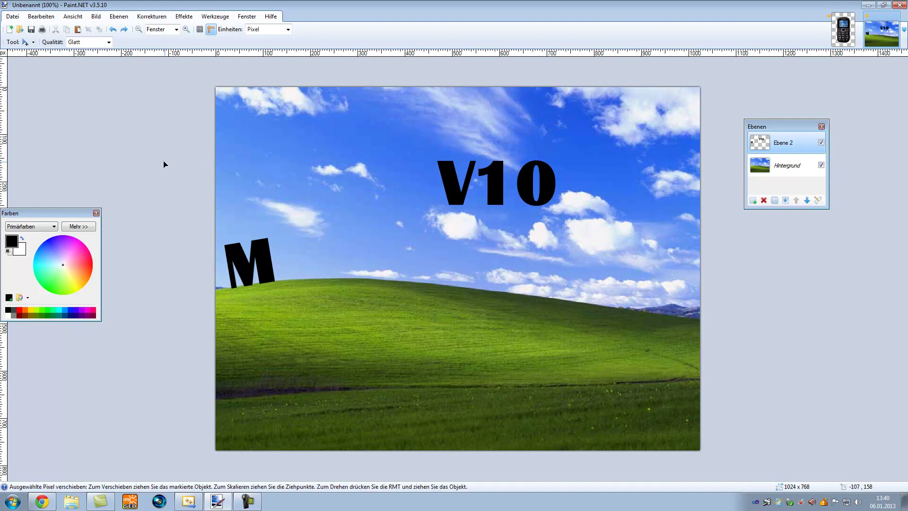
Select the letter V with the magic wand, place it on the hill directly beside the M, tilted to the slope, and deselect it
key(s)
click(456, 185)
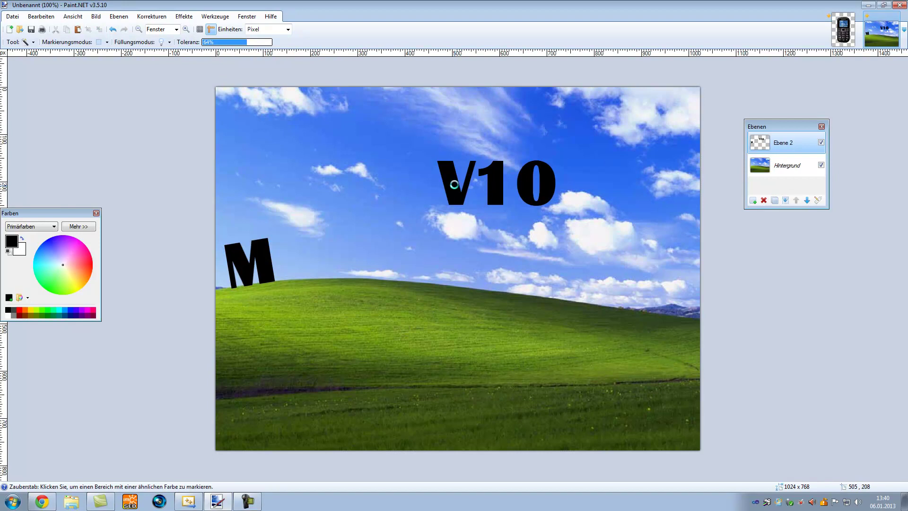
click(458, 201)
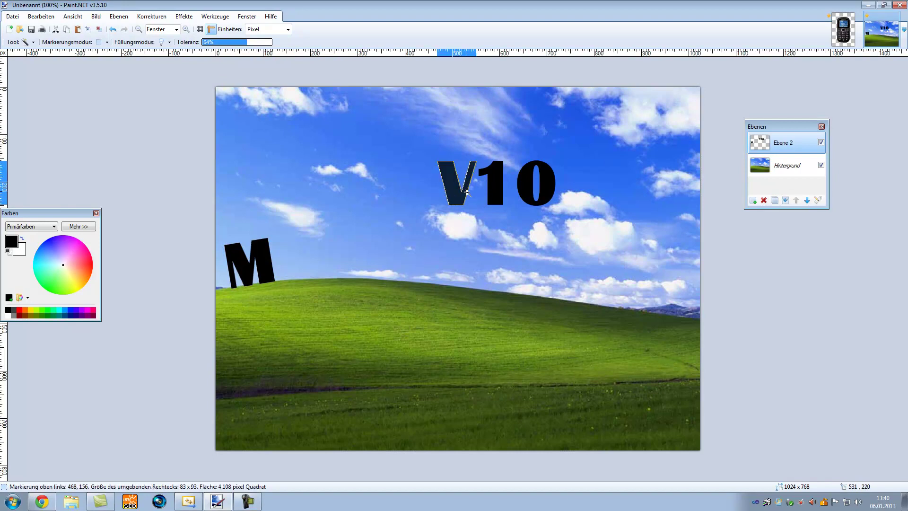
key(m)
drag(454, 195, 295, 274)
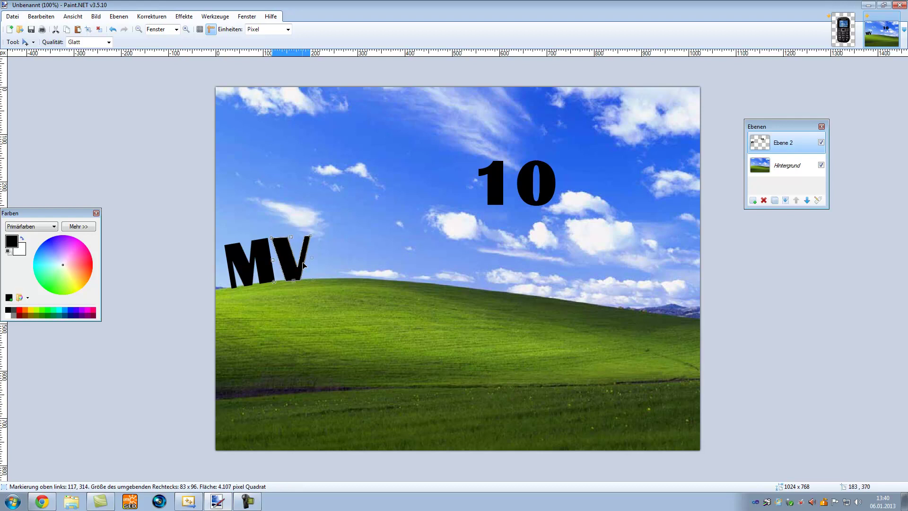
key(ctrl+d)
Try selecting the digit 1 with the magic wand and moving it toward the hill, and undo the move
key(s)
key(s)
key(s)
key(s)
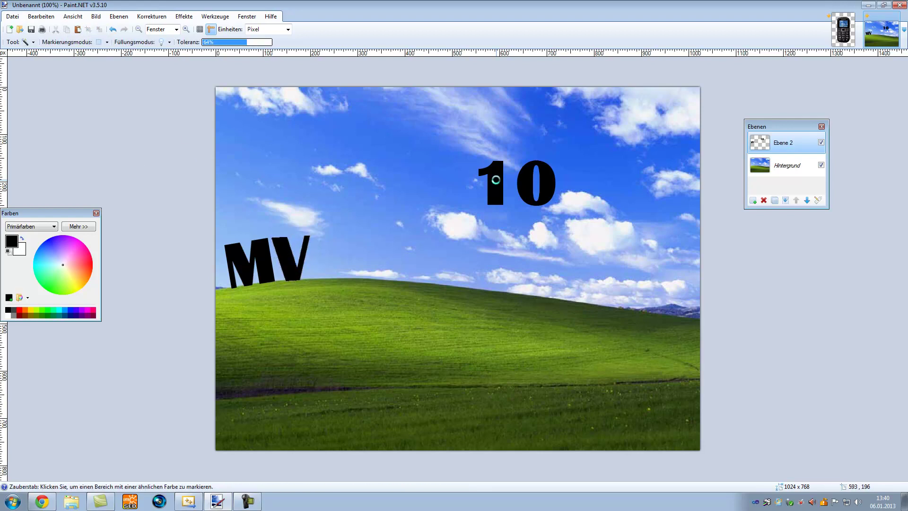
click(496, 179)
key(m)
drag(499, 193, 365, 248)
key(ctrl+z)
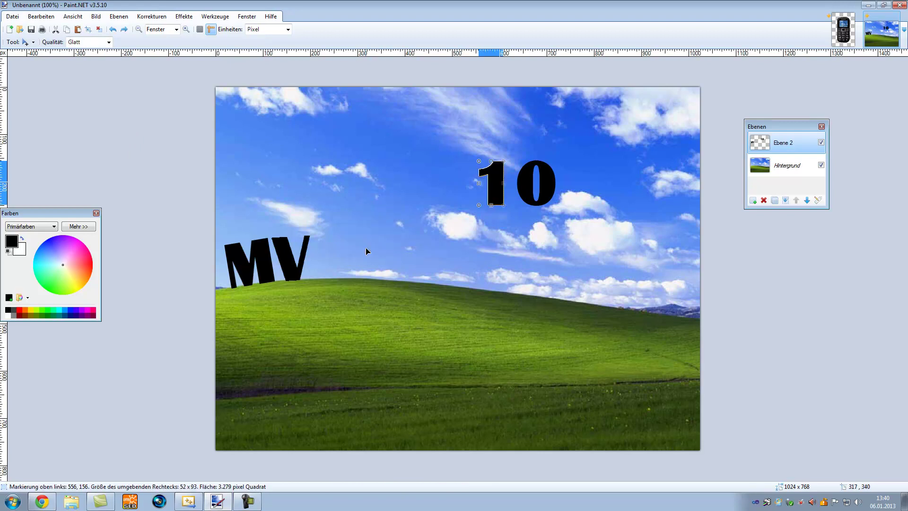
Try selecting the digit 1 with the magic wand at a tolerance of 74%, and deselect it
key(s)
key(s)
key(s)
key(s)
drag(246, 43, 257, 43)
click(496, 189)
key(ctrl+d)
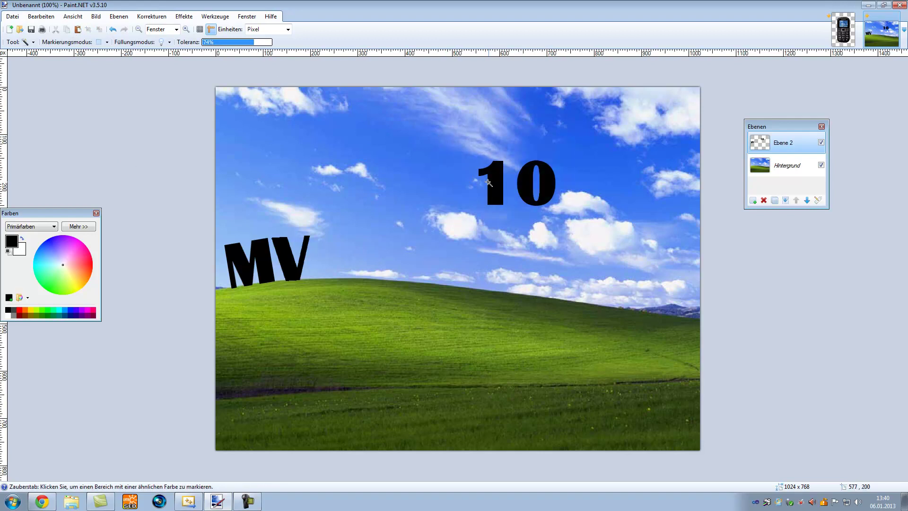
Select the digit 1 with the magic wand at 62% tolerance, move it onto the hill beside the V and deselect it
click(498, 191)
drag(253, 42, 245, 42)
click(498, 185)
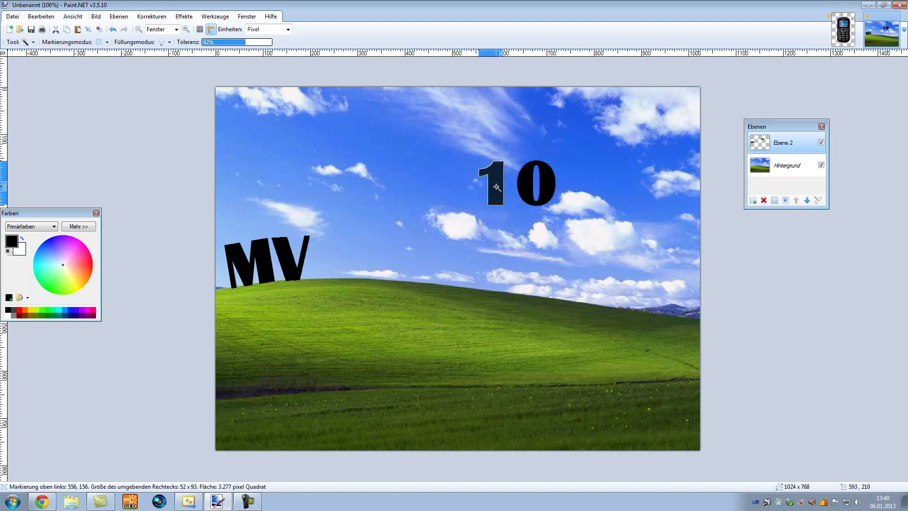
key(m)
drag(498, 191, 332, 266)
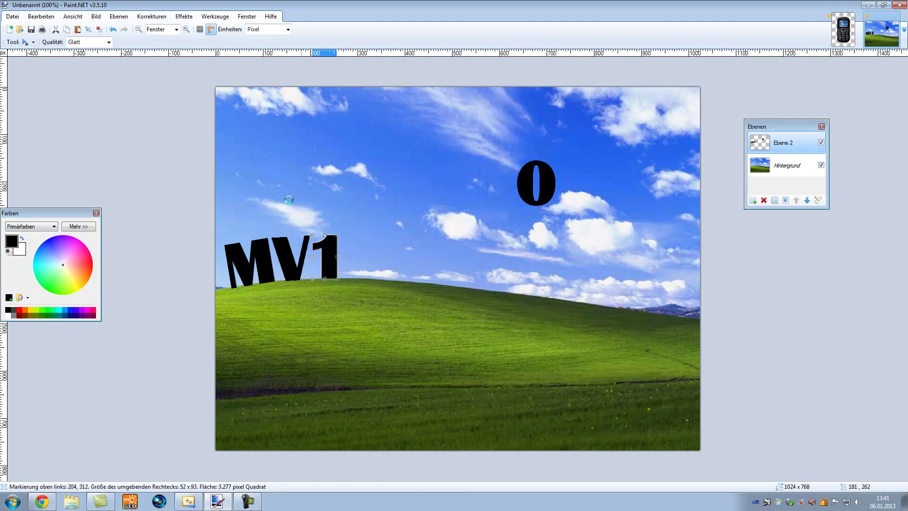
key(ctrl+d)
Select the digit 0 with the magic wand, move it onto the hill beside the 1 and deselect it
key(s)
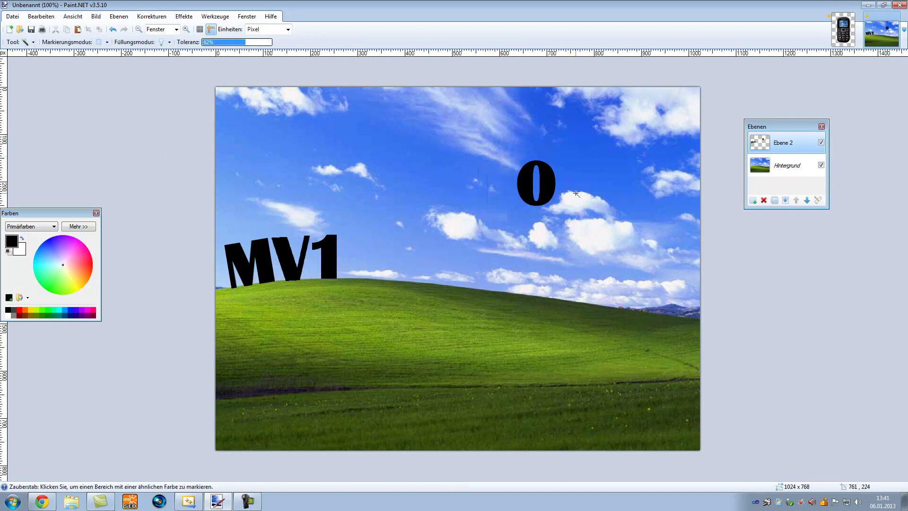
click(547, 183)
key(m)
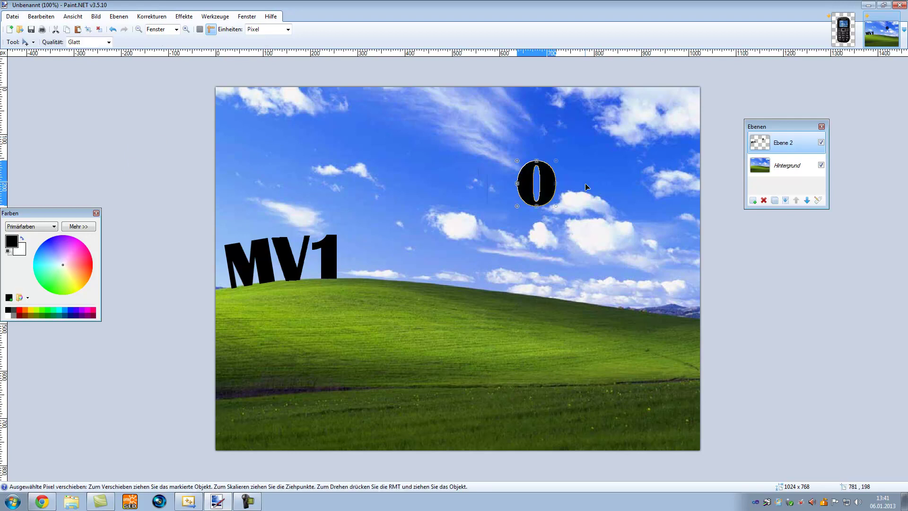
drag(546, 191, 376, 265)
key(ctrl+d)
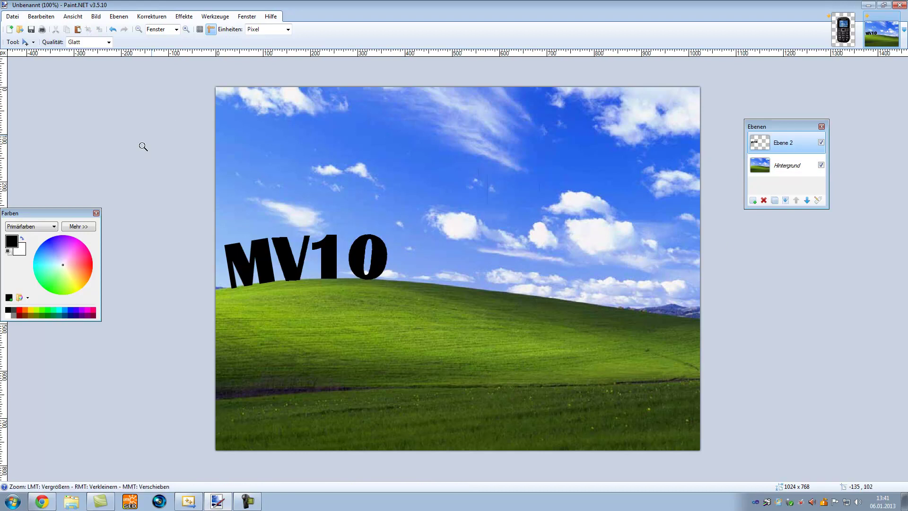
Zoom the image out to 16% and back in to 66% to examine the MV10 lettering on the hill
key(z)
right_click(177, 162)
right_click(178, 163)
right_click(178, 165)
right_click(179, 168)
right_click(179, 170)
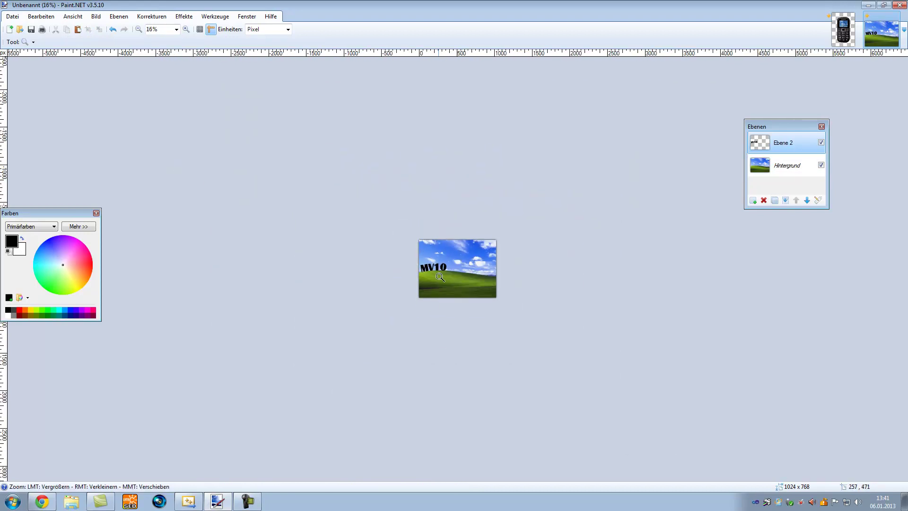
click(474, 346)
click(473, 345)
click(475, 345)
click(480, 346)
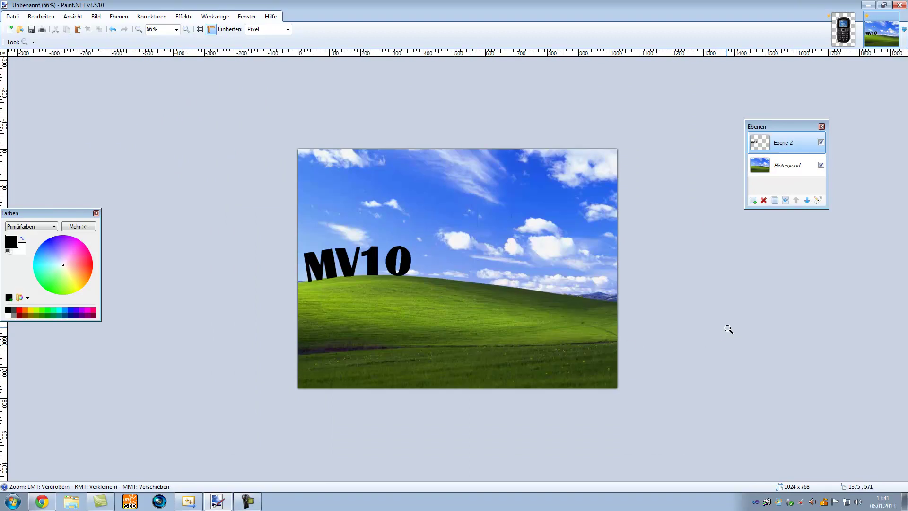
Close the Ebenen window and show it again
click(823, 128)
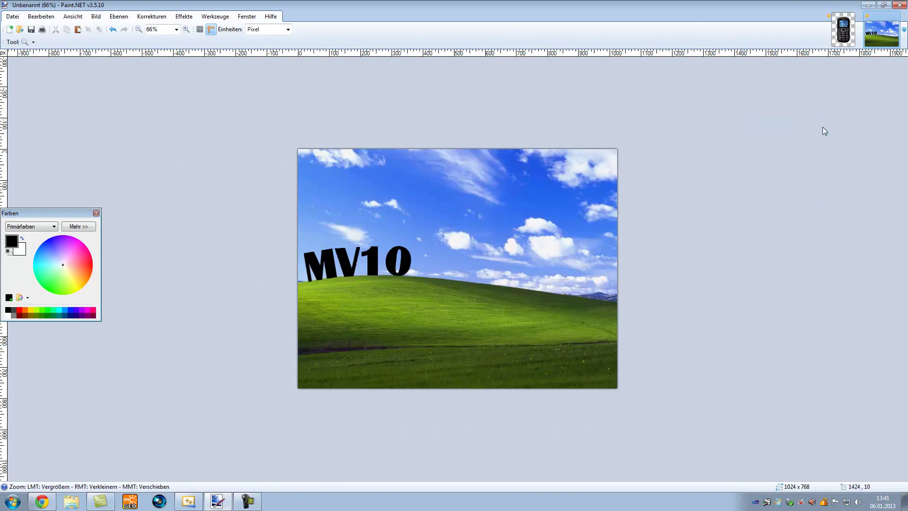
click(242, 17)
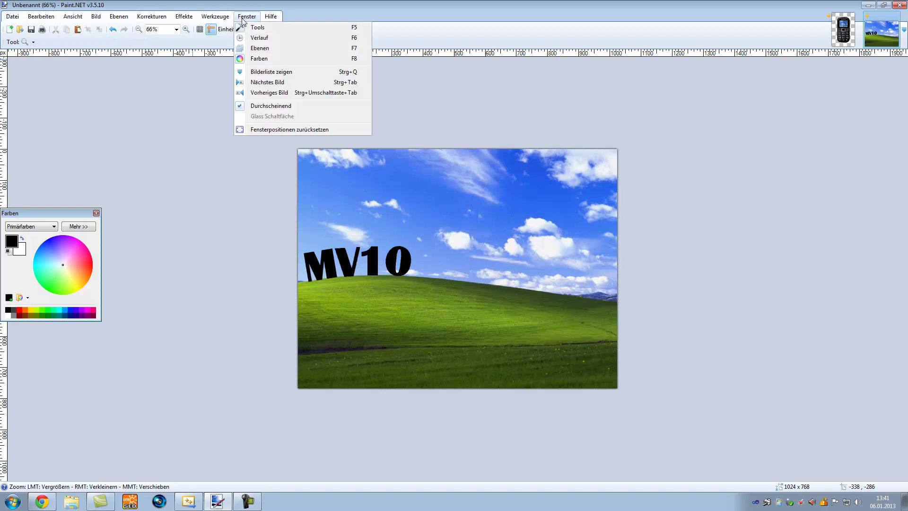
click(266, 49)
Show the Verlauf window and place it below the Ebenen window
click(215, 16)
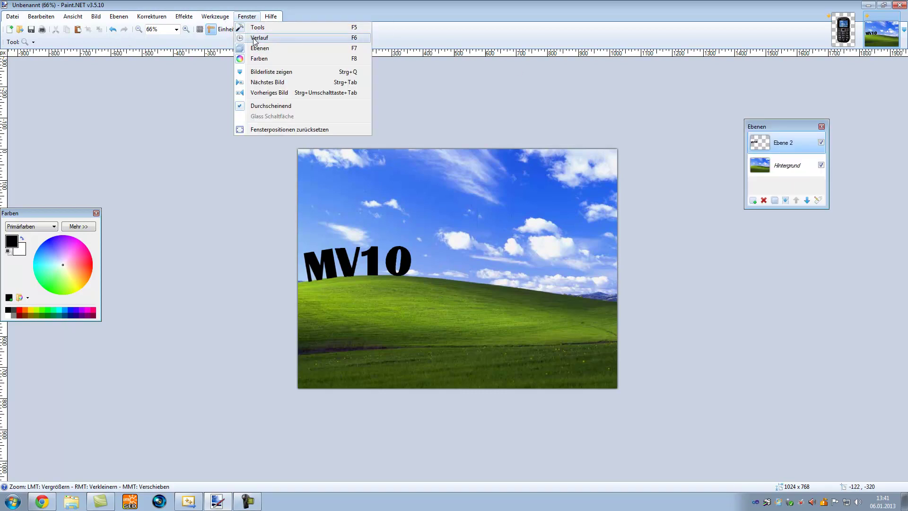
click(254, 38)
drag(860, 75, 805, 275)
Revert the image through the history to an earlier Pixel verschieben entry and further back to the Alles auswählen entry
scroll(837, 322, up, 3)
click(791, 313)
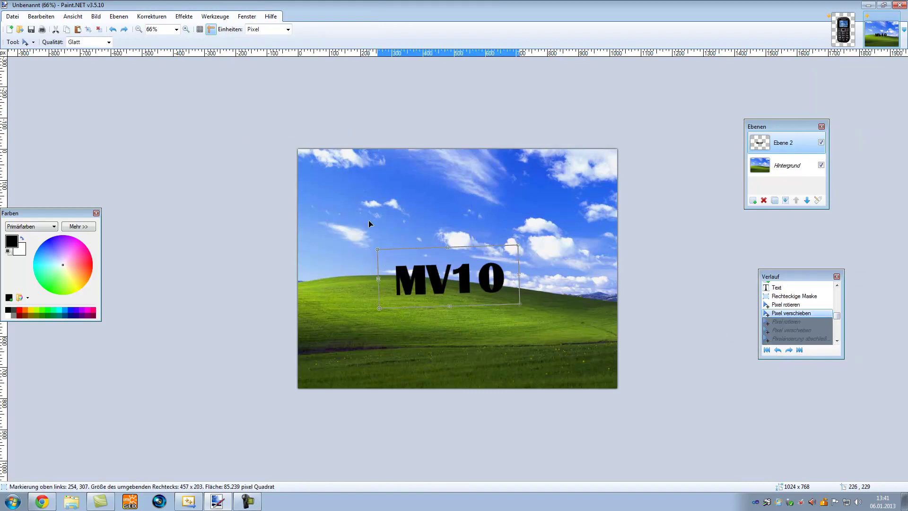
drag(838, 315, 837, 292)
click(815, 319)
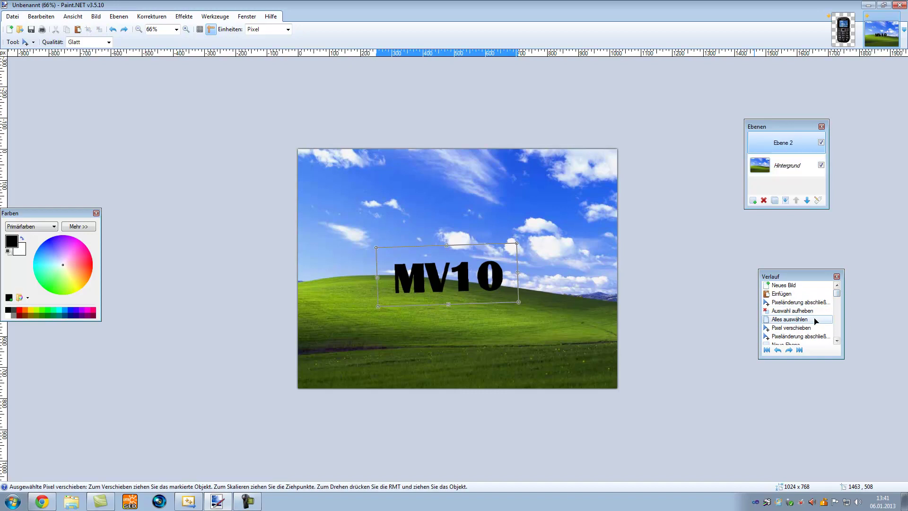